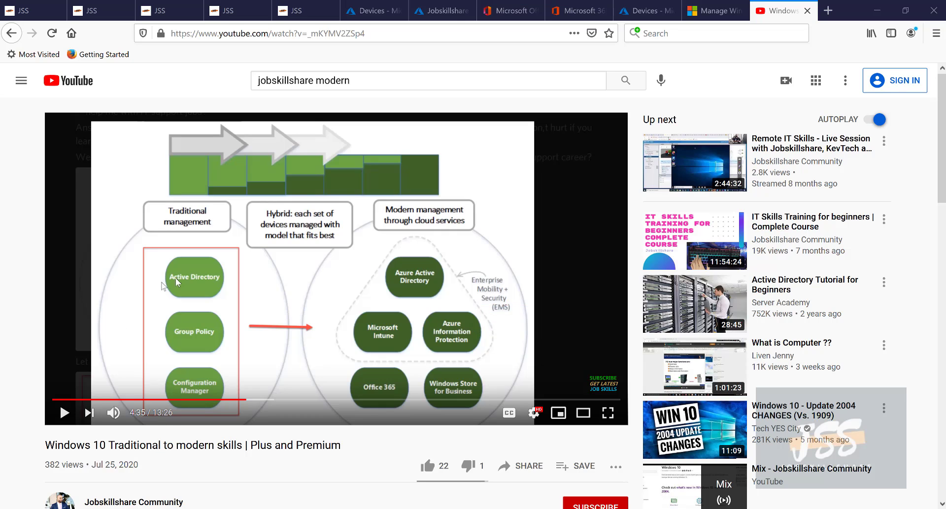
# Step: Switch to the Microsoft Docs 'Transitioning to modern management' article at its path-to-modern-IT diagram
pyautogui.moveTo(192, 267)
pyautogui.click(715, 11)
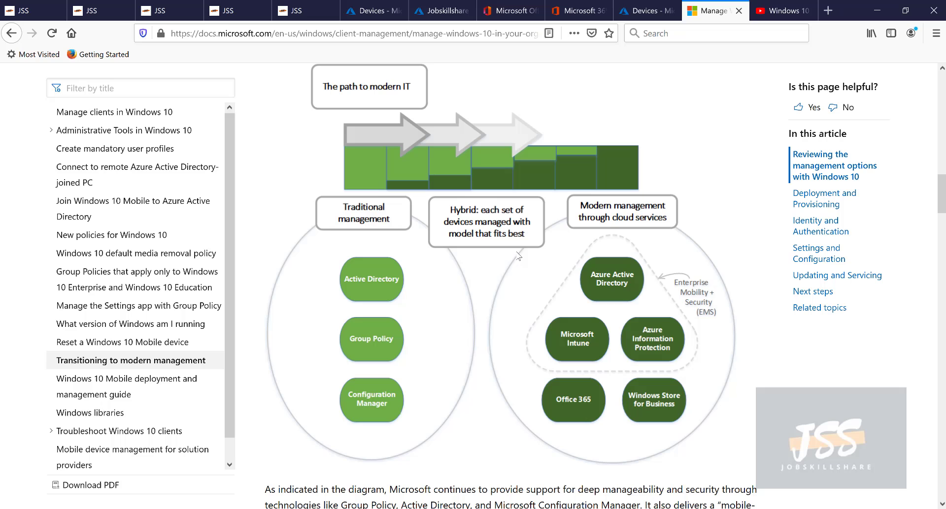
# Step: Start the IT Support Training Program journey and open the self-paced program in a new tab
pyautogui.click(23, 12)
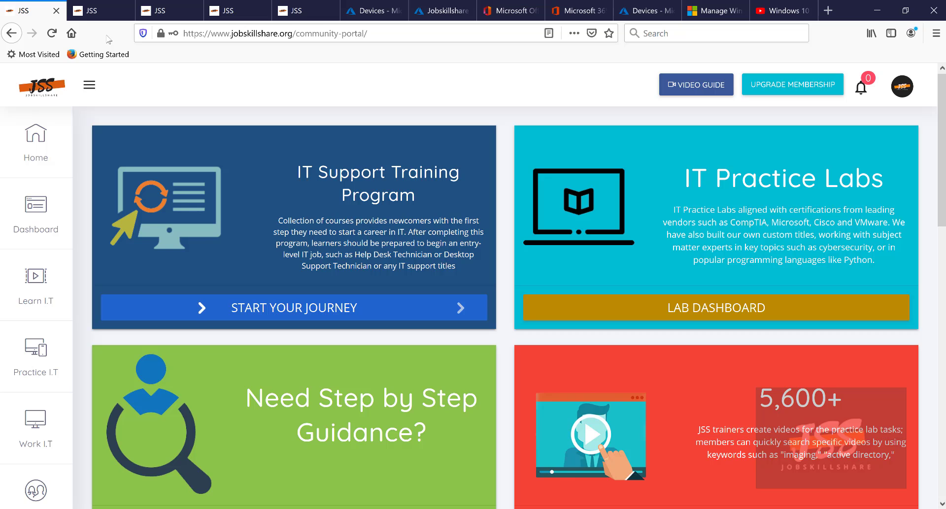
pyautogui.click(247, 311)
pyautogui.click(97, 18)
pyautogui.scroll(-2, 197, 173)
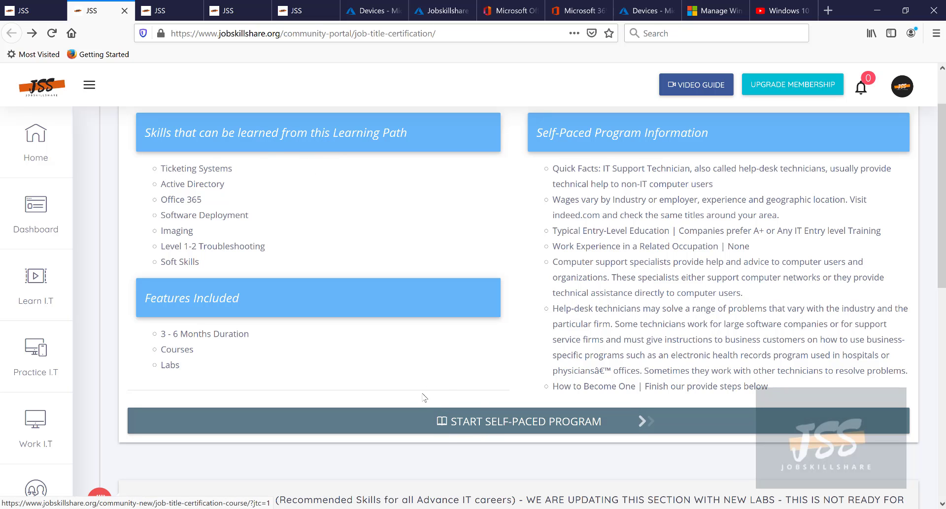
pyautogui.rightClick(425, 420)
pyautogui.click(453, 307)
pyautogui.click(173, 8)
# Step: Switch back to the Docs diagram listing Azure AD, Intune, Office 365 and Windows Store
pyautogui.click(715, 12)
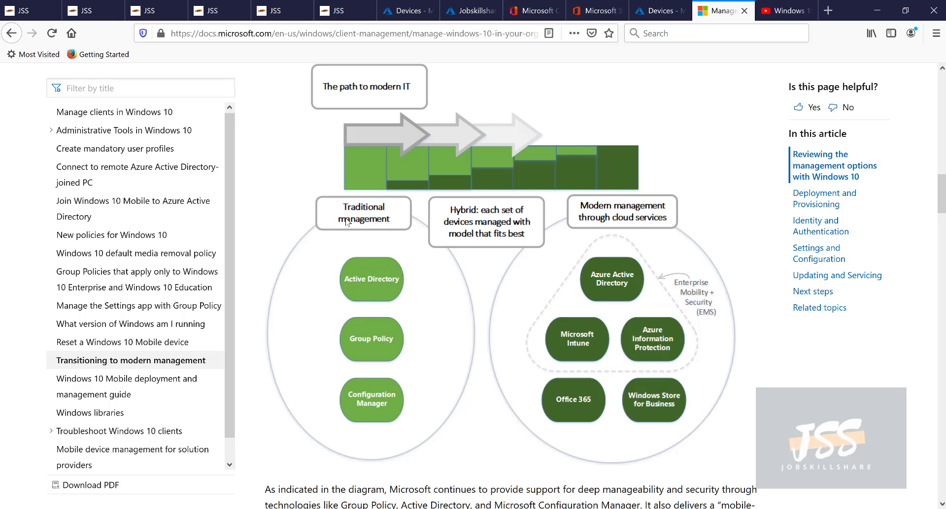
pyautogui.click(145, 11)
pyautogui.tripleClick(196, 188)
pyautogui.scroll(-10, 312, 214)
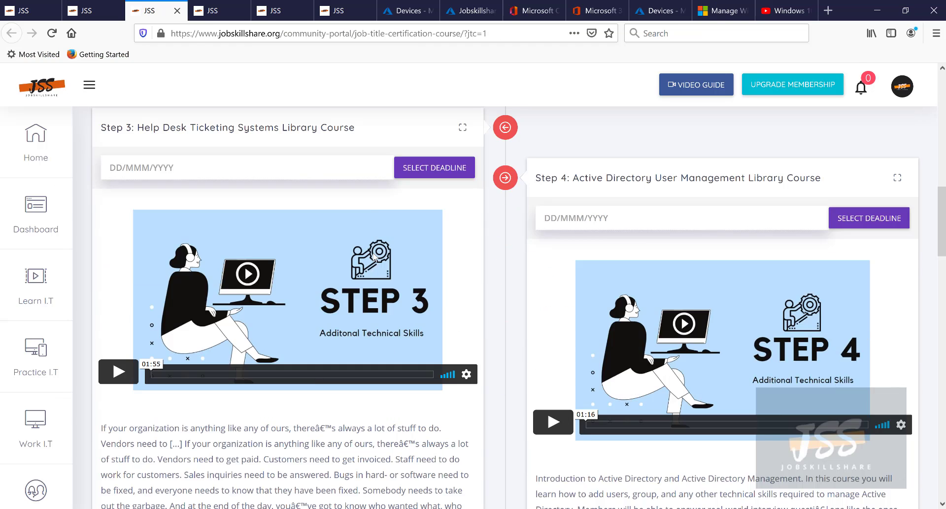
pyautogui.scroll(-10, 375, 256)
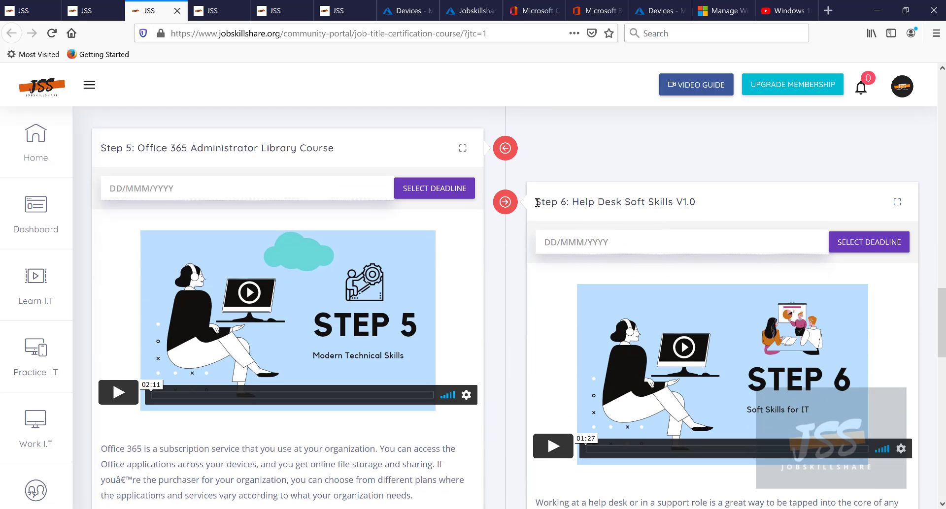
pyautogui.moveTo(536, 203); pyautogui.dragTo(654, 209)
pyautogui.scroll(-10, 471, 228)
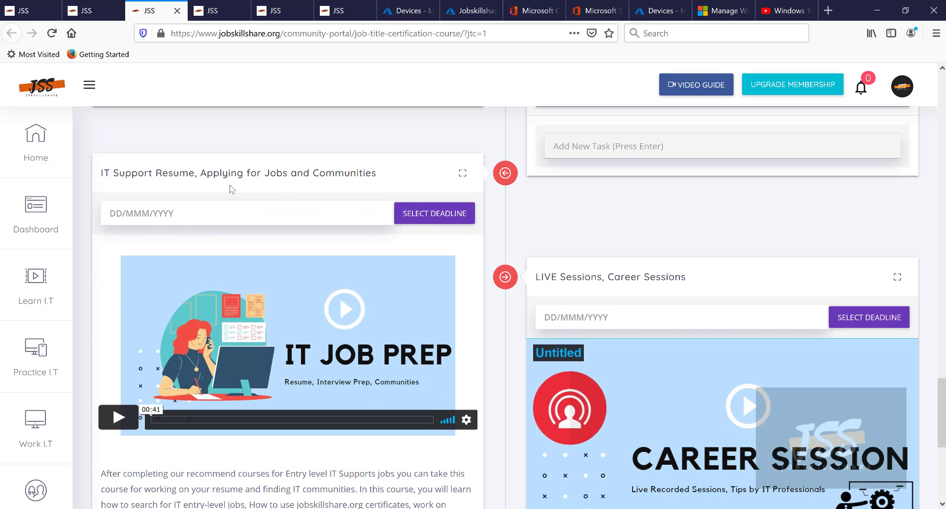
pyautogui.moveTo(536, 277); pyautogui.dragTo(680, 278)
pyautogui.scroll(-3, 554, 296)
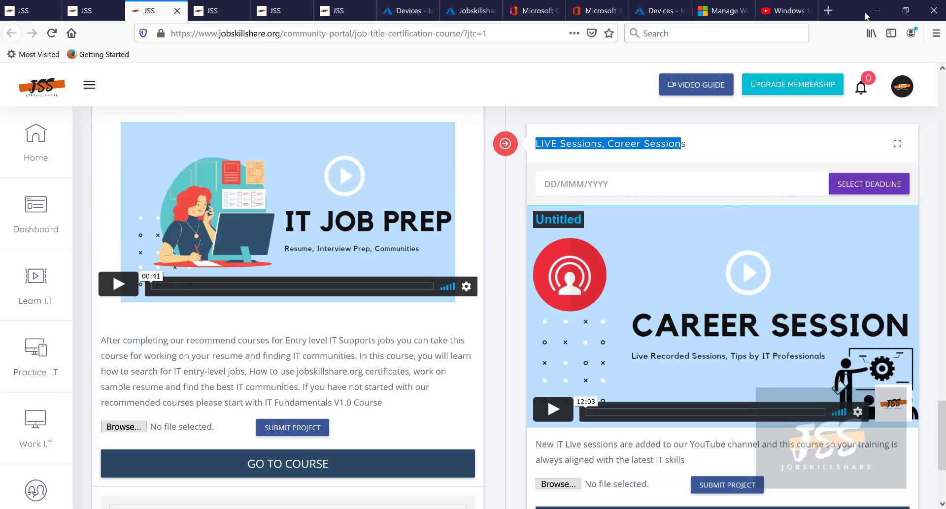
pyautogui.click(724, 10)
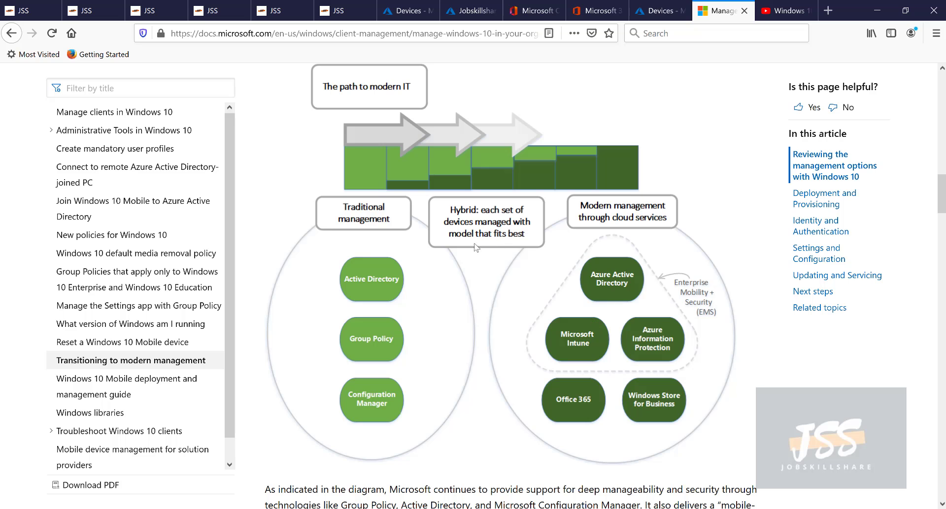
# Step: Return to the community portal home and open Learn with Labs from the Practice I.T menu
pyautogui.click(87, 14)
pyautogui.click(145, 10)
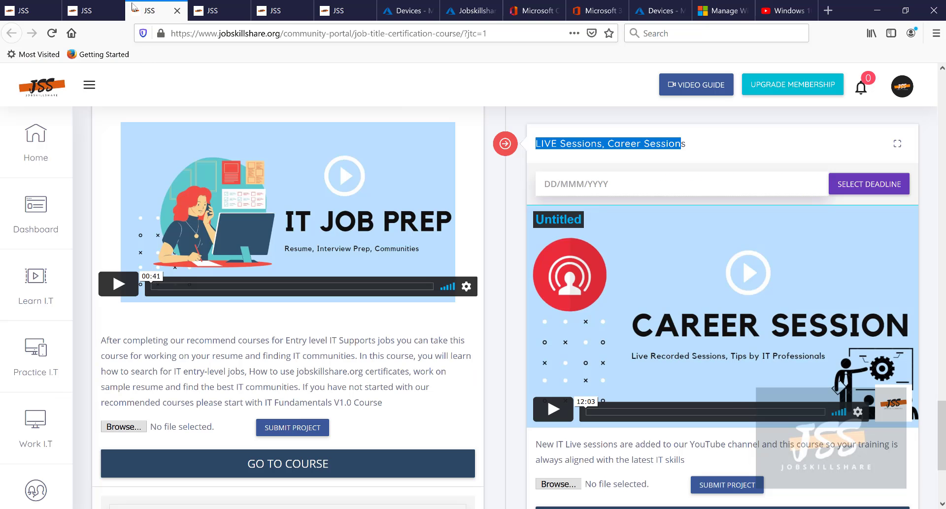
pyautogui.click(87, 10)
pyautogui.click(50, 10)
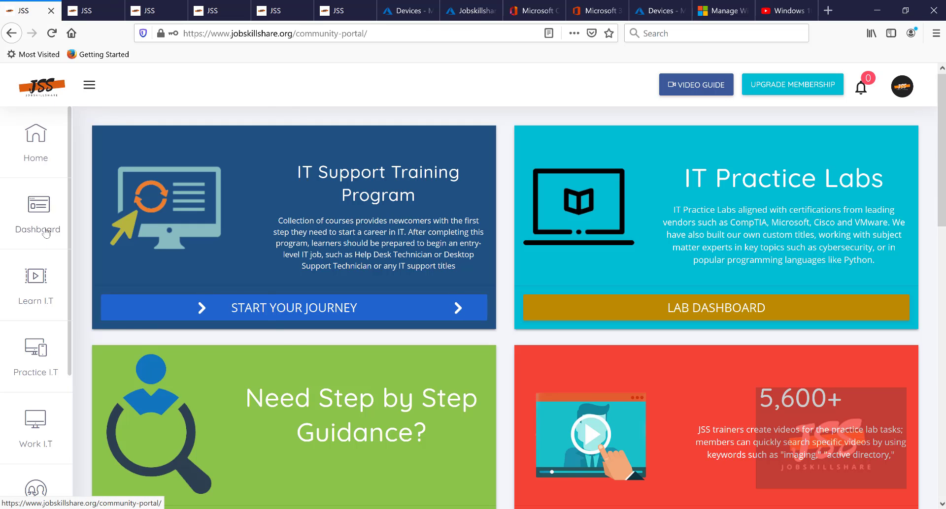
pyautogui.moveTo(42, 256)
pyautogui.moveTo(41, 350)
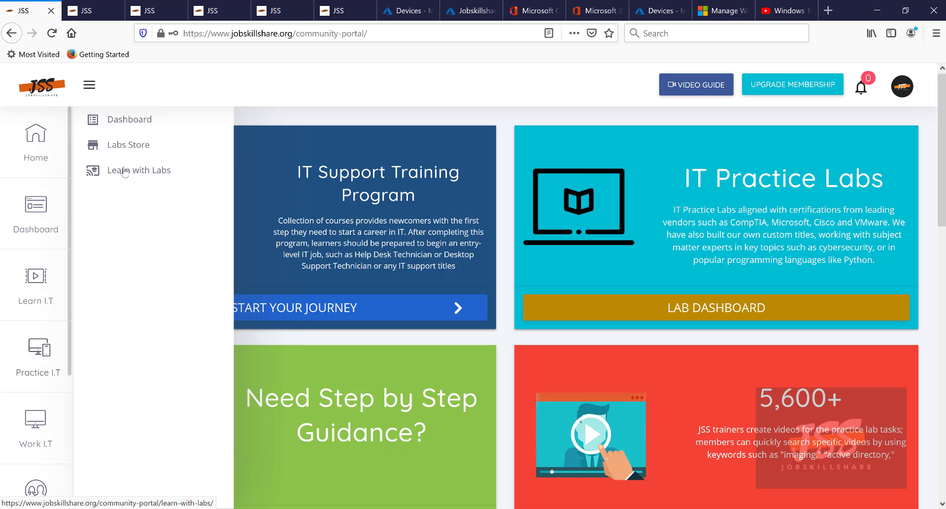
pyautogui.click(238, 5)
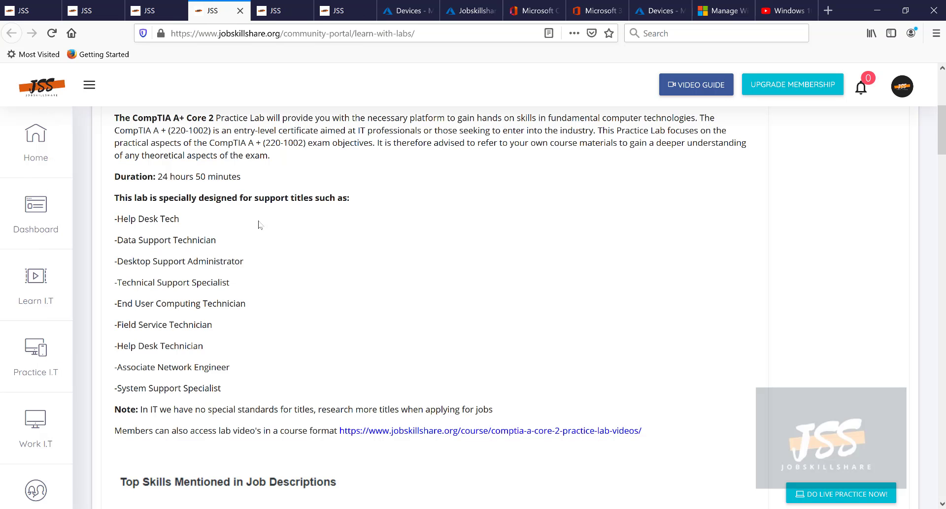
# Step: Scroll the lab descriptions past the CompTIA Network+ Practice Lab down to the MD-100 lab
pyautogui.scroll(5, 259, 225)
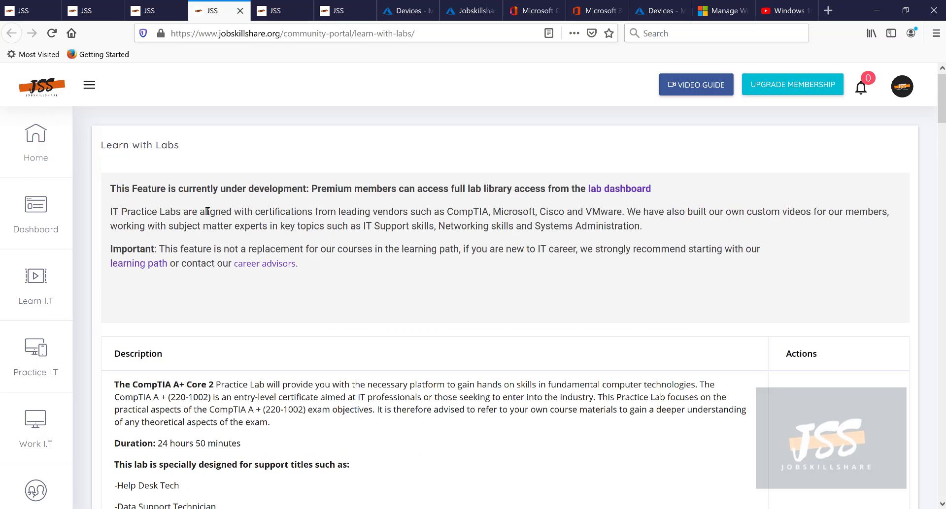
pyautogui.scroll(-1, 202, 231)
pyautogui.scroll(-2, 201, 234)
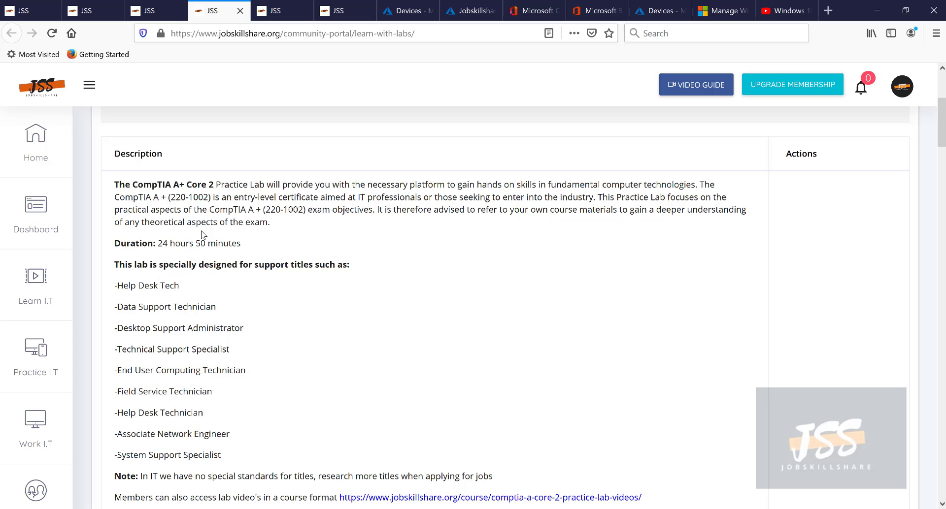
pyautogui.scroll(-1, 202, 234)
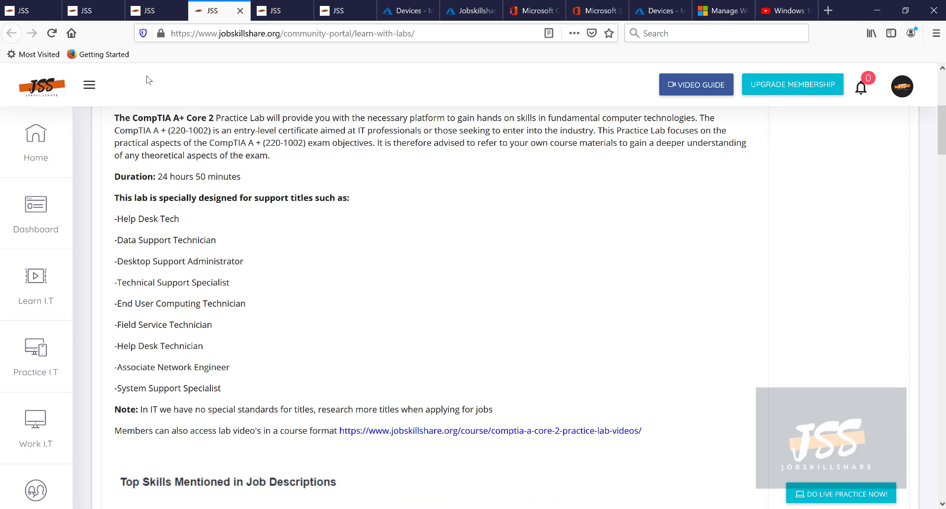
pyautogui.moveTo(121, 119); pyautogui.dragTo(228, 118)
pyautogui.scroll(-3, 176, 262)
pyautogui.scroll(-8, 176, 262)
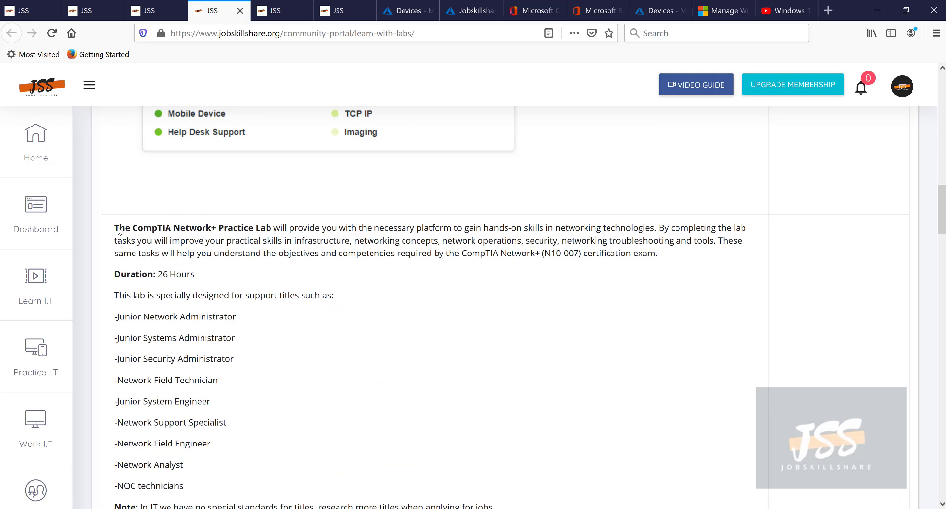
pyautogui.moveTo(114, 227); pyautogui.dragTo(272, 228)
pyautogui.scroll(-10, 196, 271)
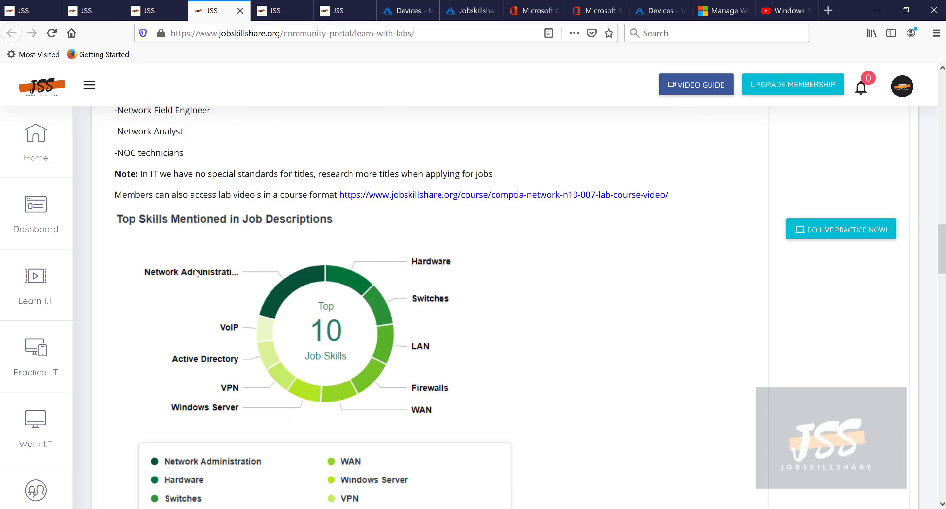
pyautogui.moveTo(115, 255); pyautogui.dragTo(192, 257)
pyautogui.scroll(-10, 190, 257)
# Step: Scroll between the MD-100 and MD-101 entries, highlighting their text, ending on the MD-101 lab
pyautogui.scroll(-1, 190, 257)
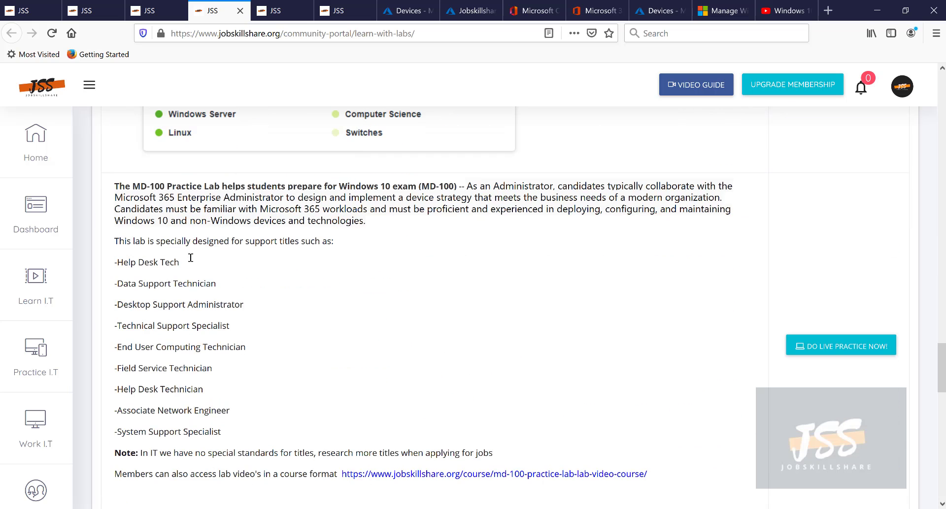
pyautogui.moveTo(115, 186); pyautogui.dragTo(261, 185)
pyautogui.scroll(-1, 456, 374)
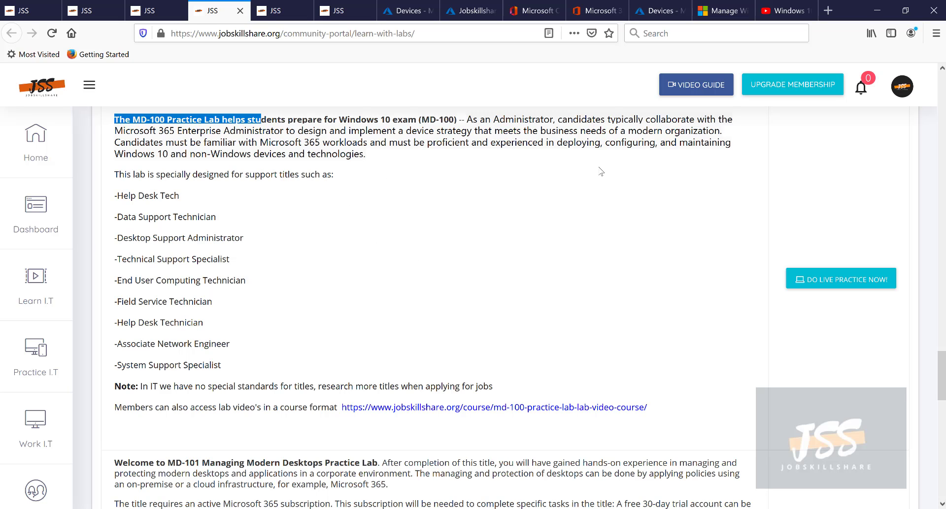
pyautogui.scroll(-6, 485, 232)
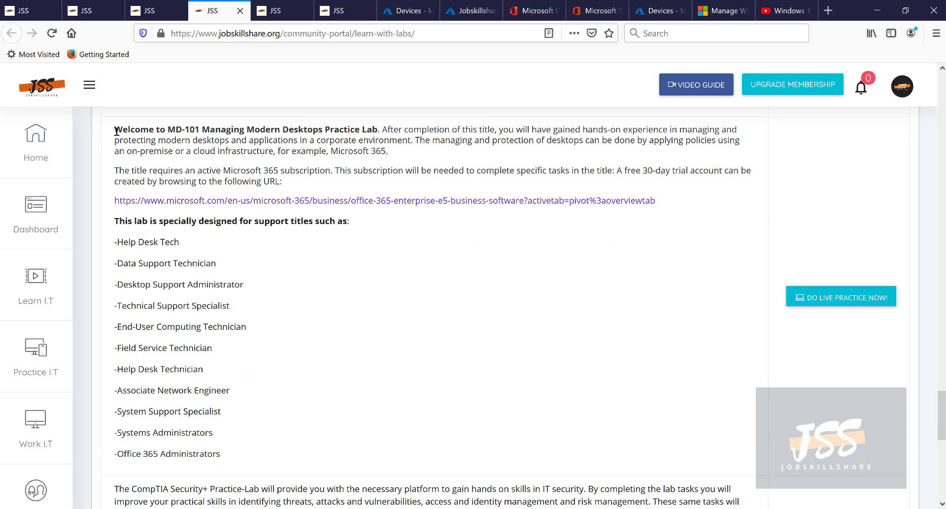
pyautogui.moveTo(115, 130); pyautogui.dragTo(381, 130)
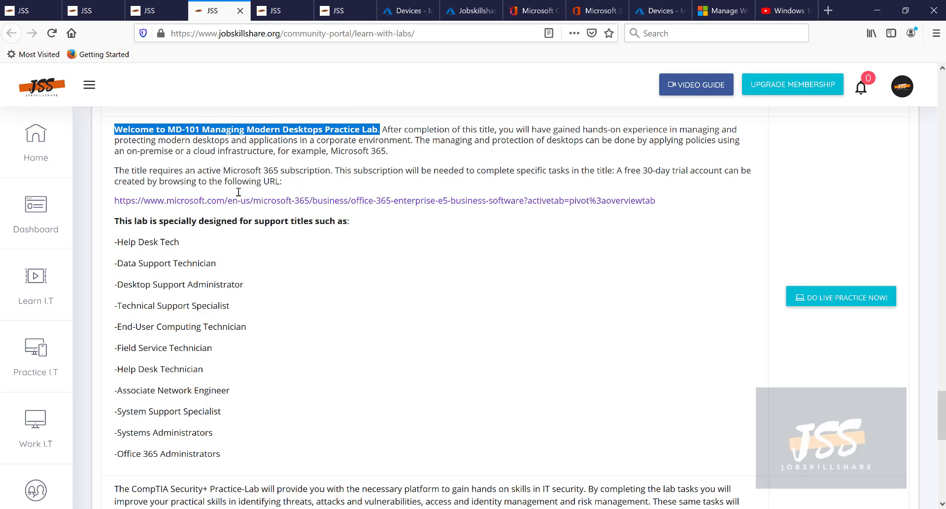
pyautogui.scroll(7, 239, 192)
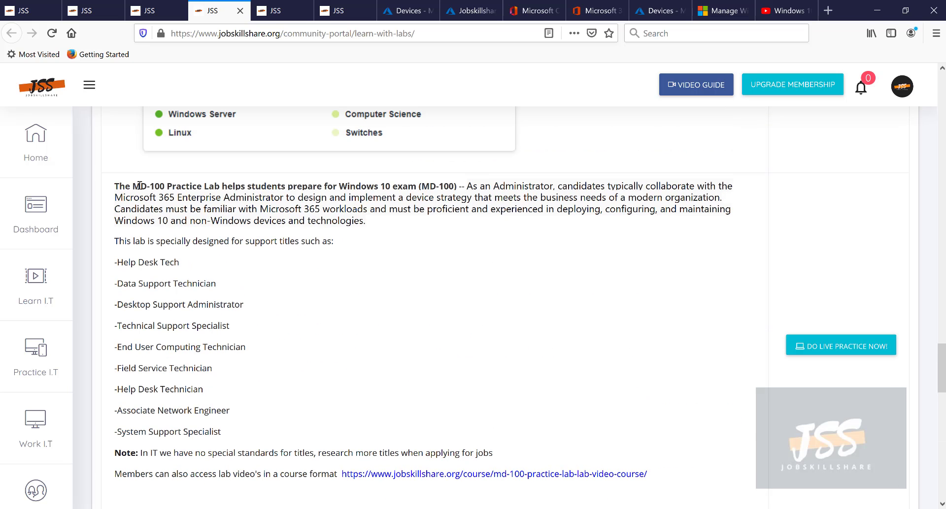
pyautogui.moveTo(114, 186); pyautogui.dragTo(217, 184)
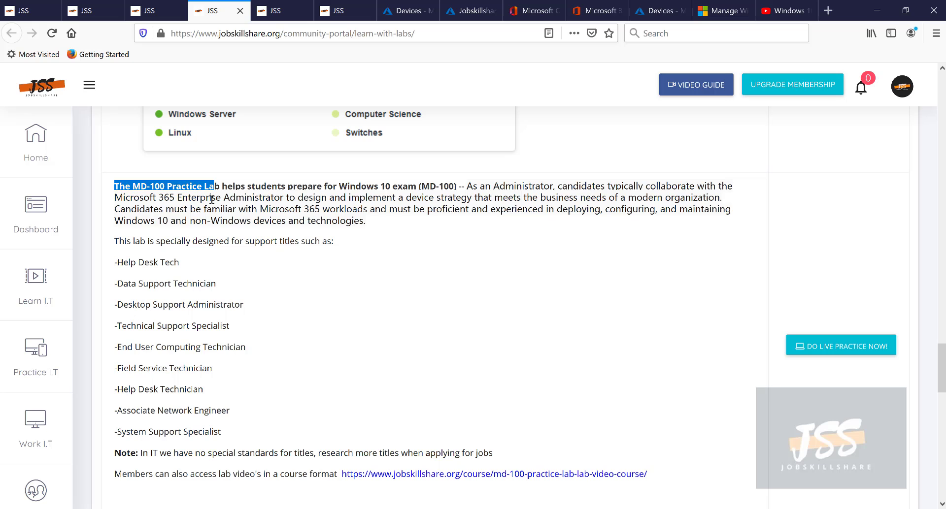
pyautogui.scroll(-6, 211, 199)
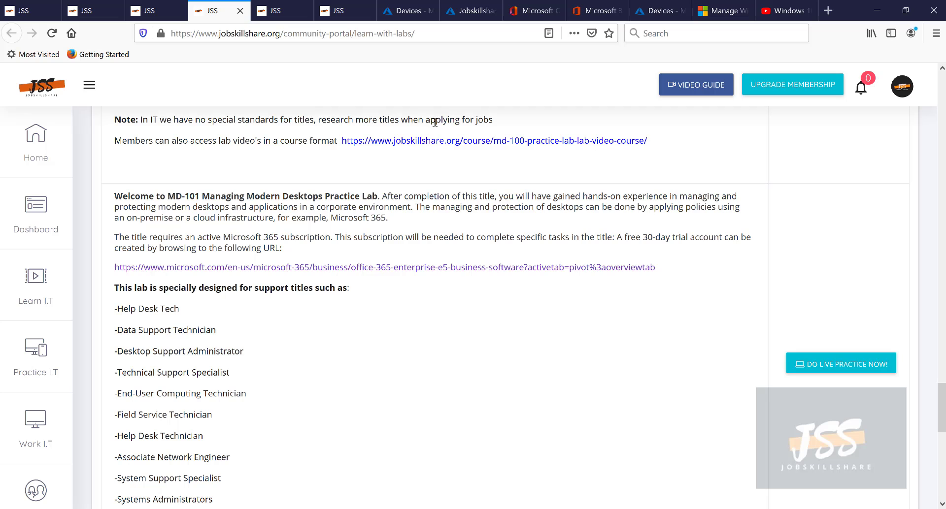
pyautogui.click(285, 16)
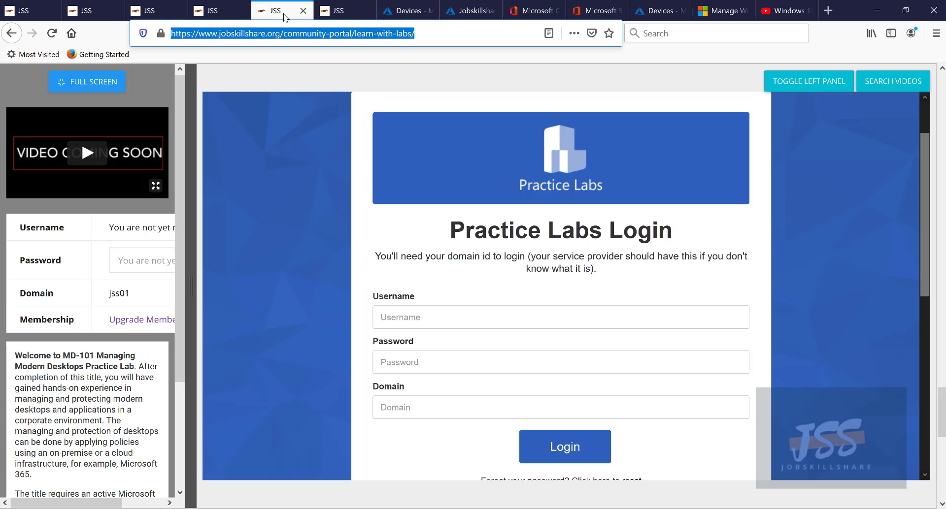
pyautogui.click(219, 12)
pyautogui.click(823, 375)
pyautogui.scroll(-2, 206, 328)
pyautogui.click(358, 10)
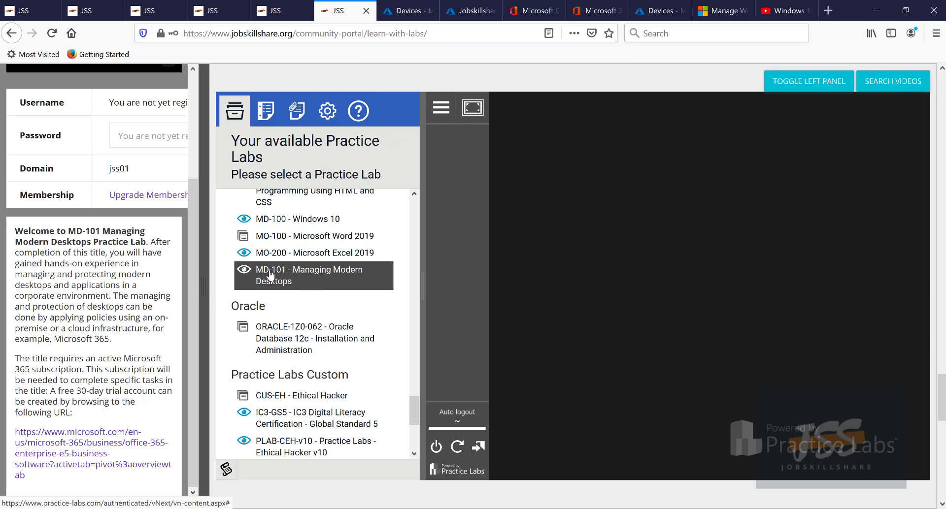
pyautogui.click(289, 280)
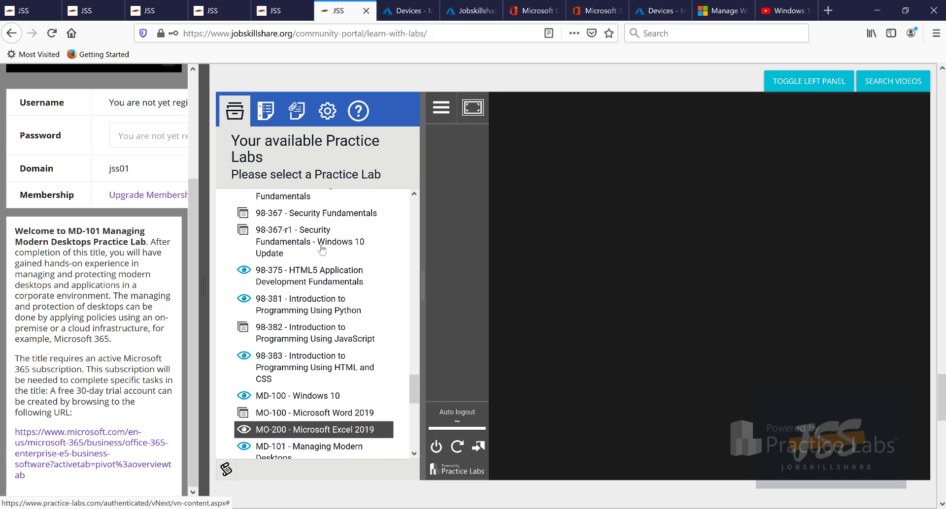
pyautogui.scroll(8, 314, 253)
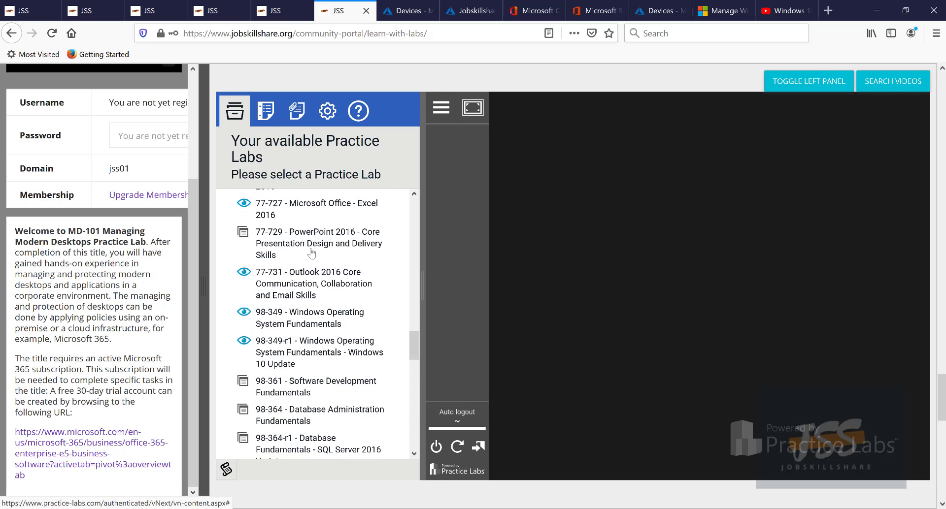
pyautogui.scroll(-8, 311, 253)
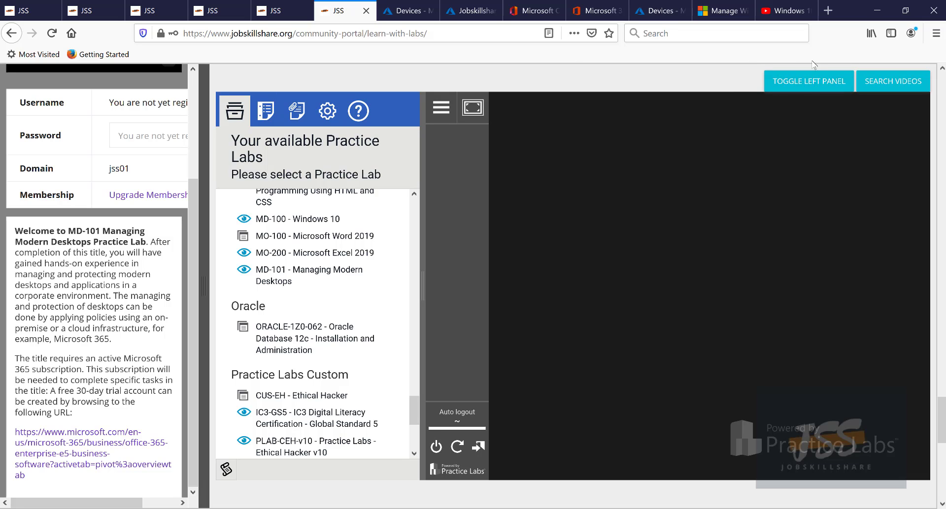
# Step: Hide the lab description panel and open the MD-101 Managing Modern Desktops lab guides
pyautogui.click(808, 80)
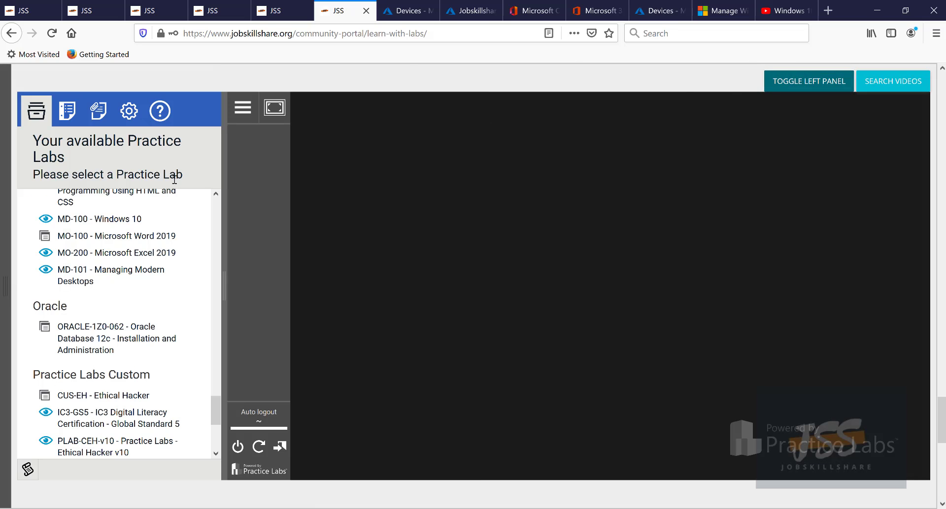
pyautogui.click(113, 284)
pyautogui.scroll(2, 118, 252)
pyautogui.scroll(4, 122, 252)
pyautogui.scroll(-5, 125, 254)
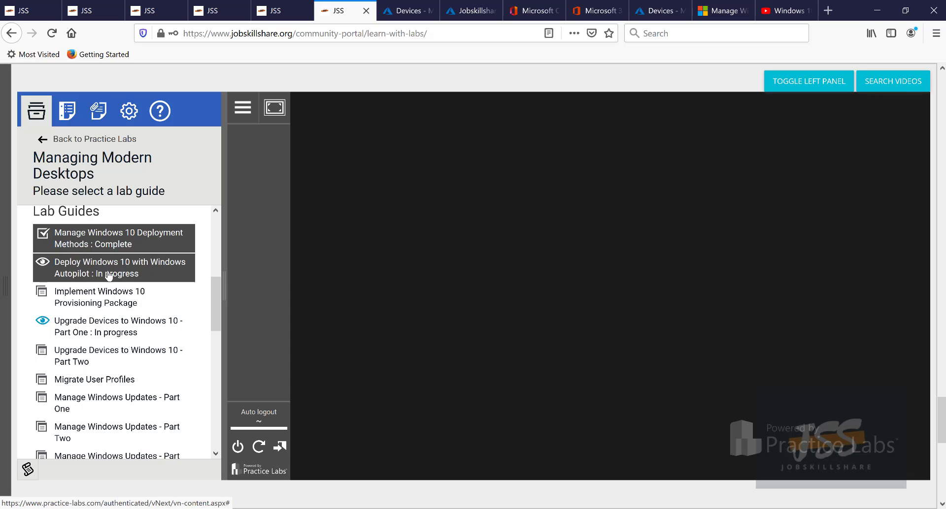
pyautogui.scroll(-2, 155, 278)
# Step: Scroll through the MD-101 Lab Guides list to locate Configure Device Compliance
pyautogui.scroll(6, 142, 278)
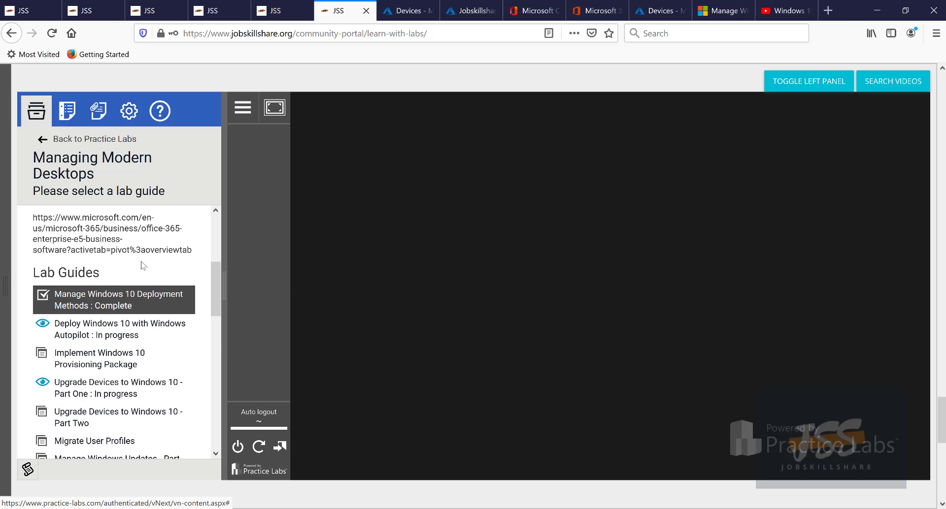
pyautogui.scroll(-6, 108, 241)
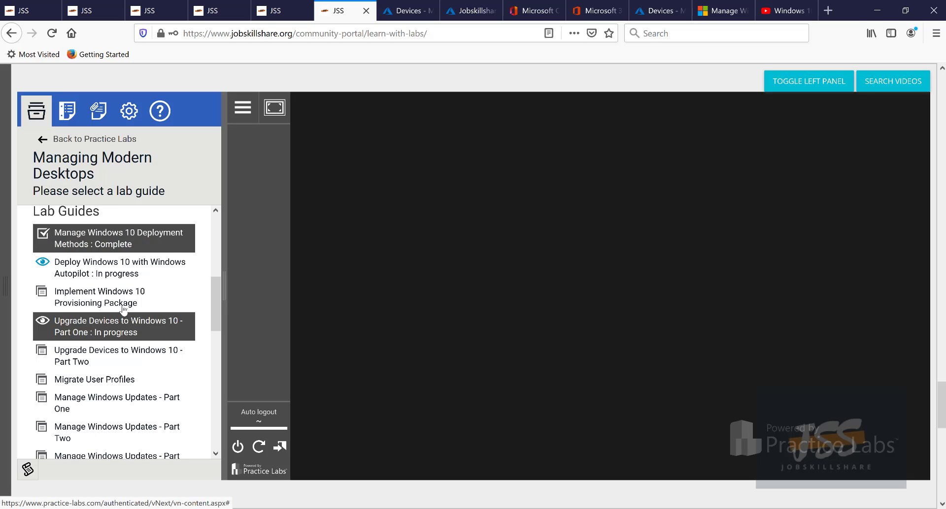
pyautogui.scroll(-1, 126, 316)
pyautogui.scroll(-3, 125, 316)
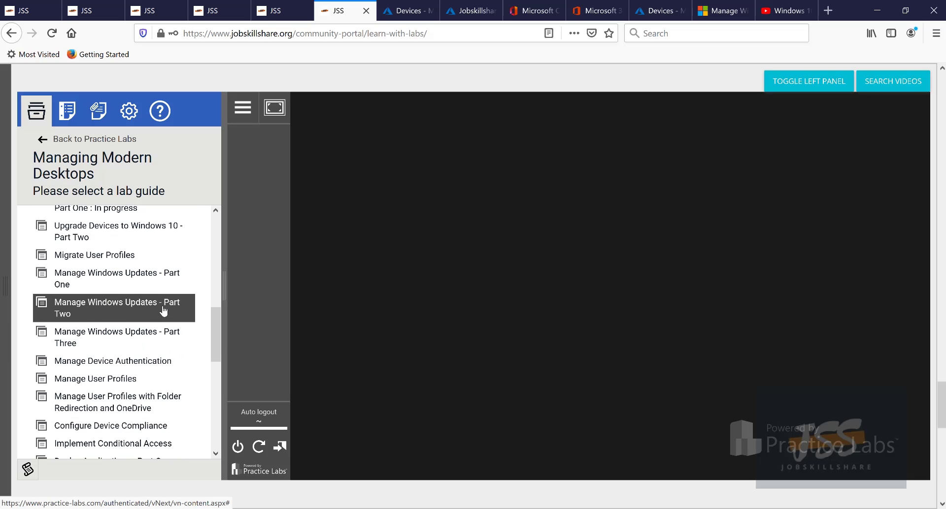
pyautogui.scroll(-4, 148, 340)
pyautogui.scroll(-6, 148, 344)
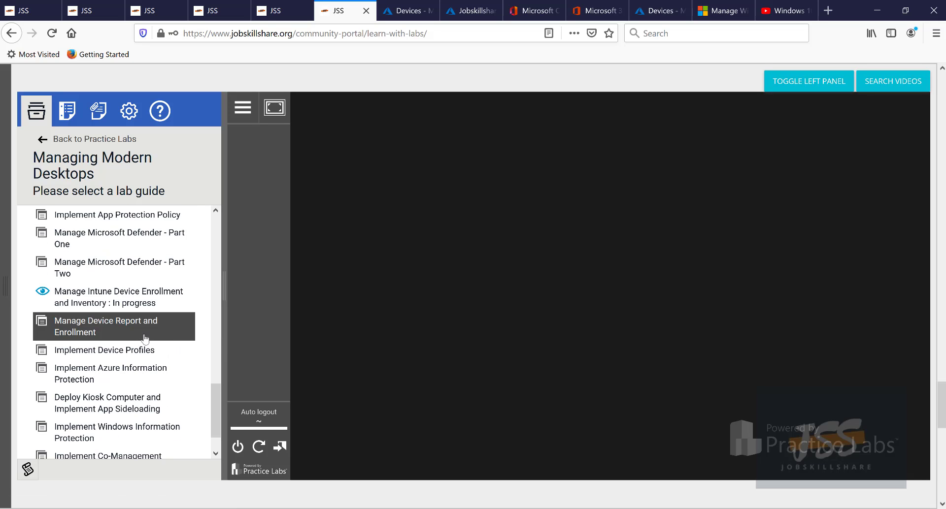
pyautogui.scroll(-1, 148, 331)
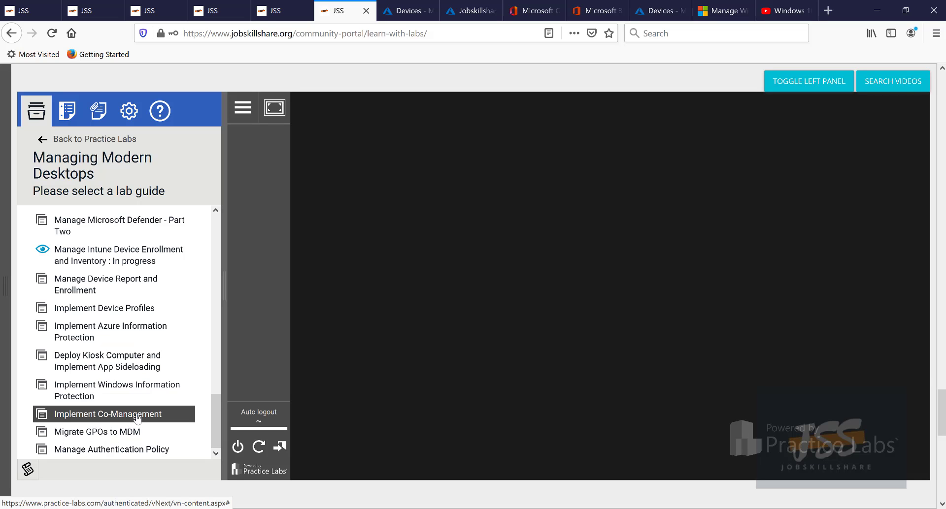
pyautogui.scroll(10, 136, 418)
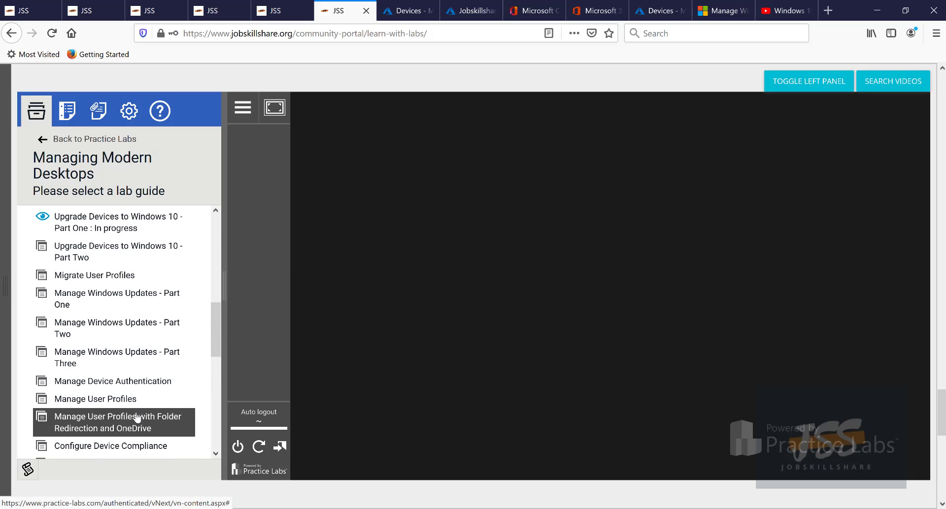
pyautogui.scroll(-2, 137, 417)
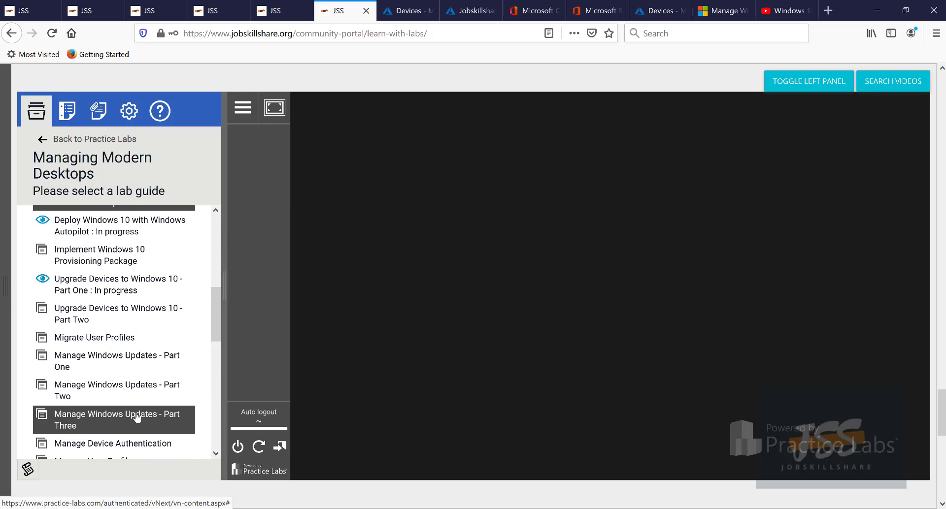
pyautogui.scroll(-8, 124, 418)
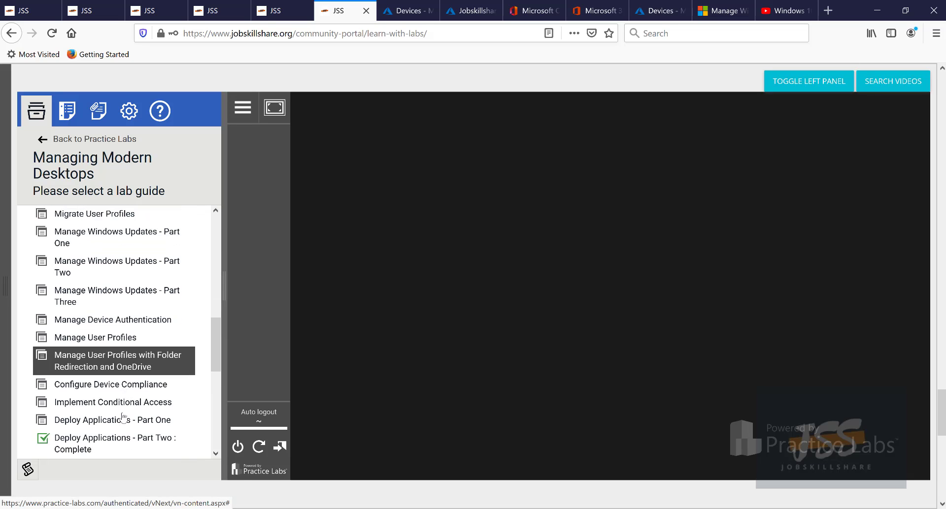
pyautogui.scroll(2, 123, 418)
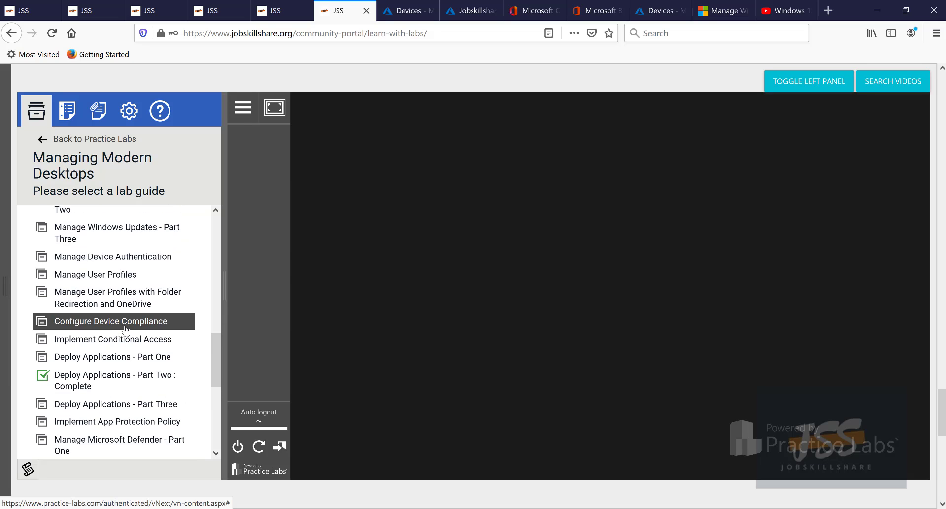
# Step: Open and start the Configure Device Compliance lab, advancing to the Lab Topology page
pyautogui.click(147, 324)
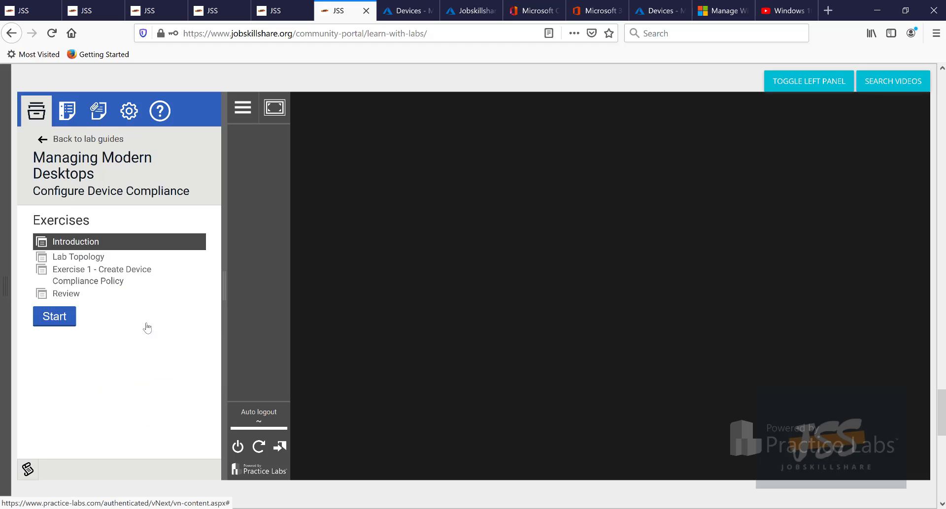
pyautogui.click(65, 318)
pyautogui.scroll(-3, 117, 374)
pyautogui.scroll(-15, 118, 374)
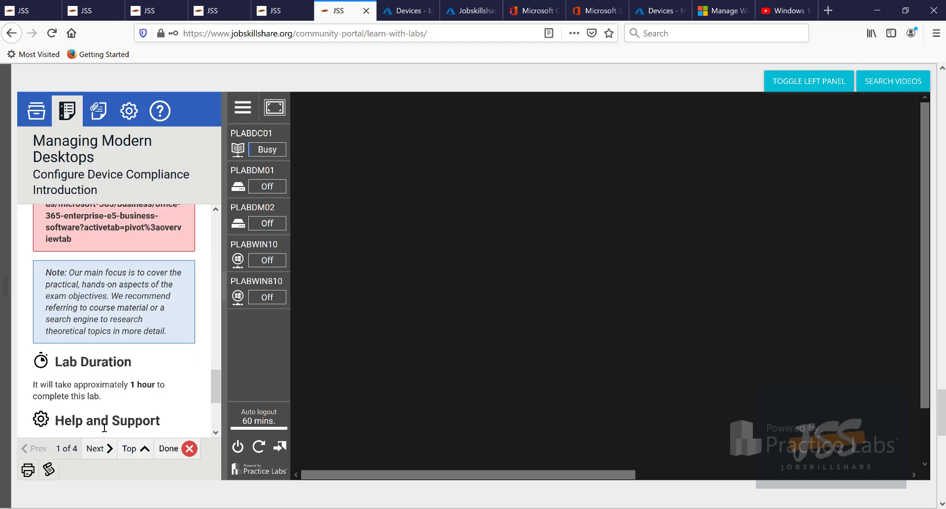
pyautogui.click(98, 448)
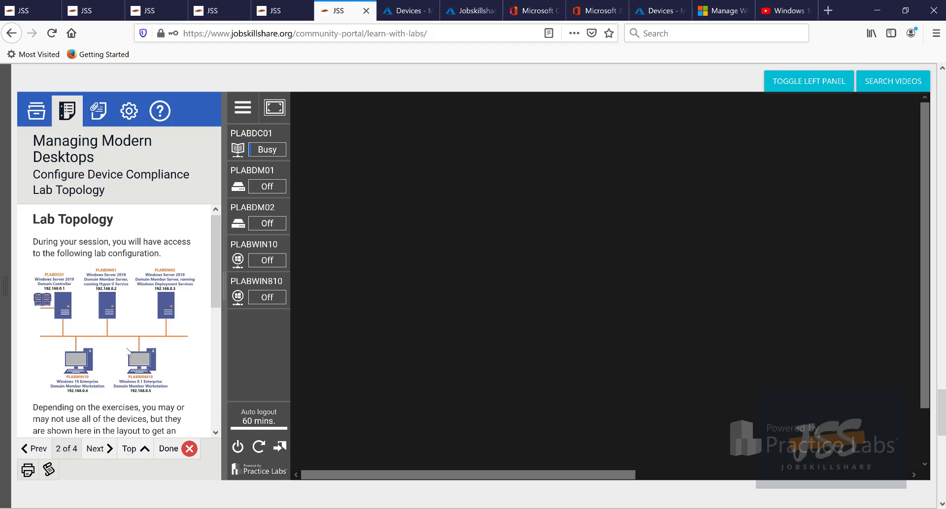
# Step: Advance to Exercise 1 and select the Task 1 heading 'Remove Devices from Azure AD'
pyautogui.scroll(-4, 127, 348)
pyautogui.scroll(-3, 127, 348)
pyautogui.click(107, 448)
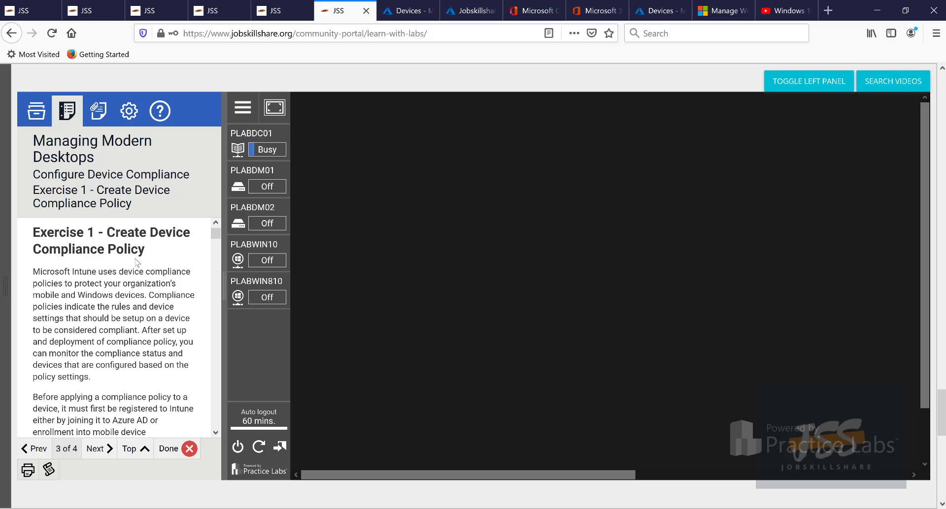
pyautogui.scroll(-3, 131, 269)
pyautogui.scroll(3, 100, 359)
pyautogui.scroll(-10, 113, 254)
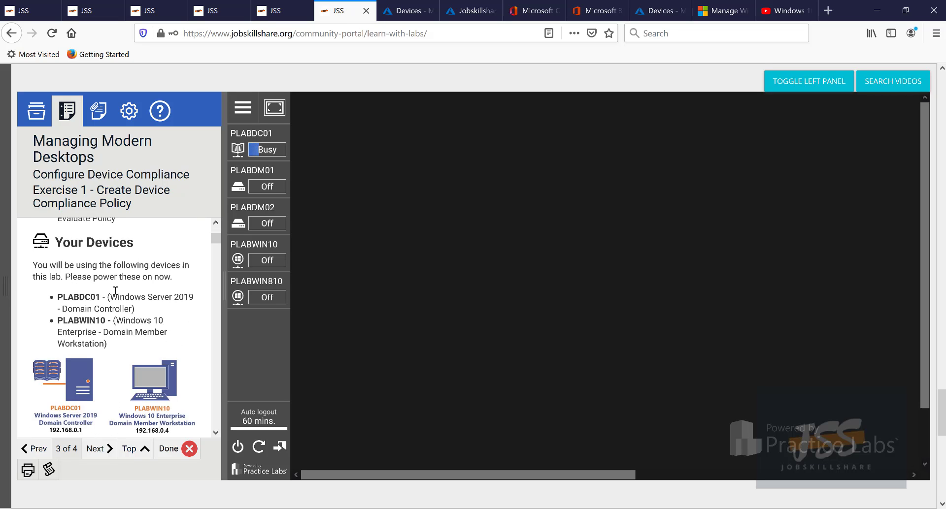
pyautogui.scroll(-5, 116, 291)
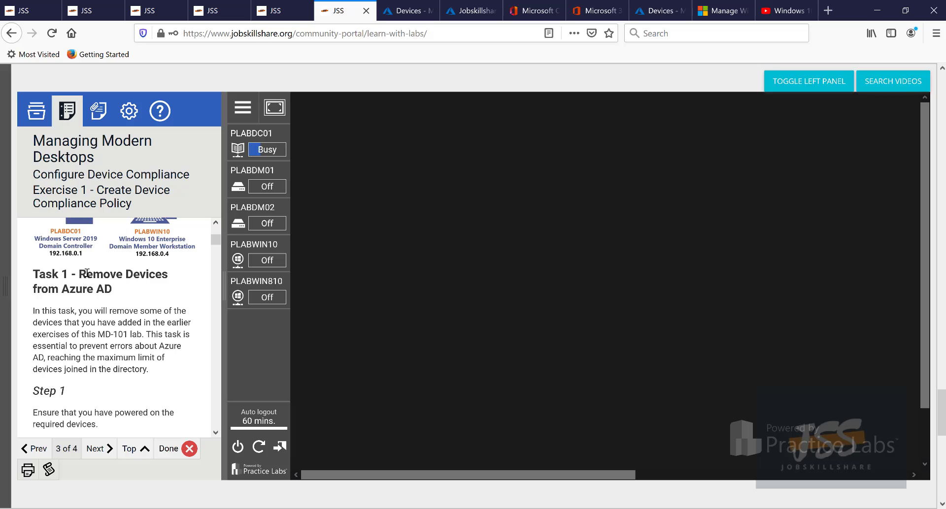
pyautogui.moveTo(107, 289); pyautogui.dragTo(83, 269)
# Step: Power on the PLABDM01, PLABDM02 and PLABWIN10 lab machines
pyautogui.click(276, 186)
pyautogui.click(265, 203)
pyautogui.click(266, 223)
pyautogui.click(263, 240)
pyautogui.click(266, 260)
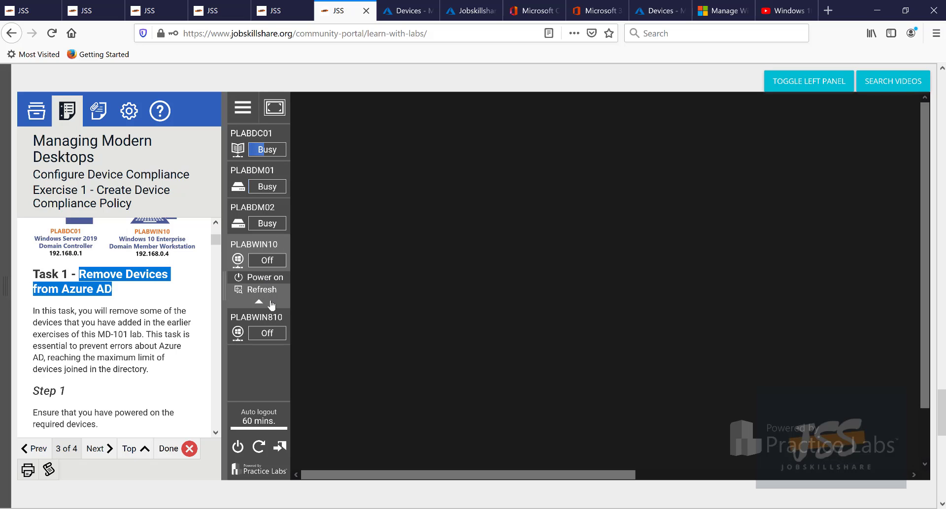
pyautogui.click(265, 277)
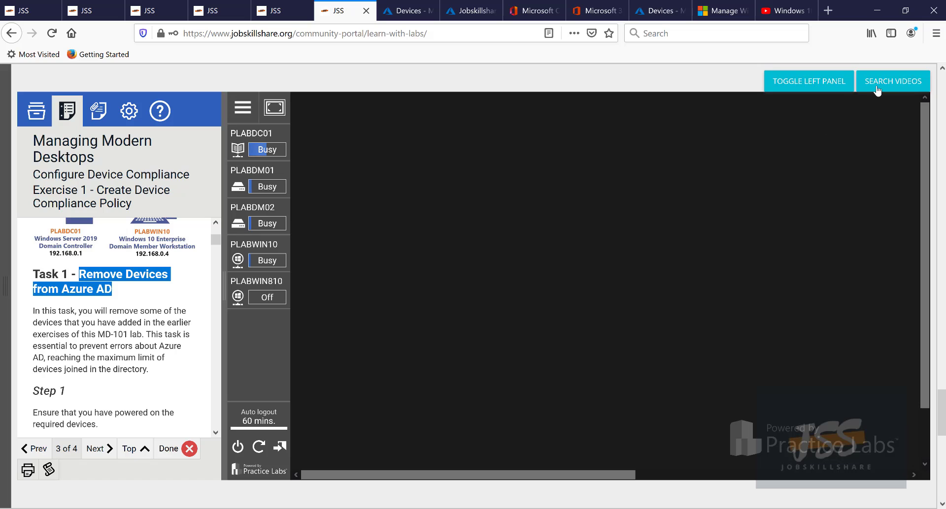
# Step: Copy the 'Remove Devices from Azure AD' heading and show the video search panel
pyautogui.moveTo(122, 295); pyautogui.dragTo(79, 271)
pyautogui.rightClick(112, 281)
pyautogui.click(113, 282)
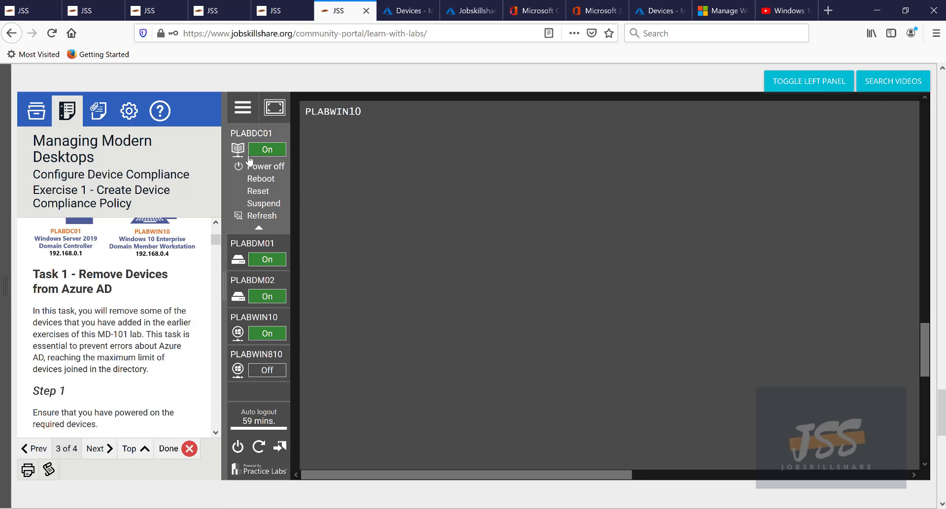
pyautogui.click(875, 88)
# Step: Paste the heading 'Remove Devices from Azure AD' into the video search box
pyautogui.click(567, 93)
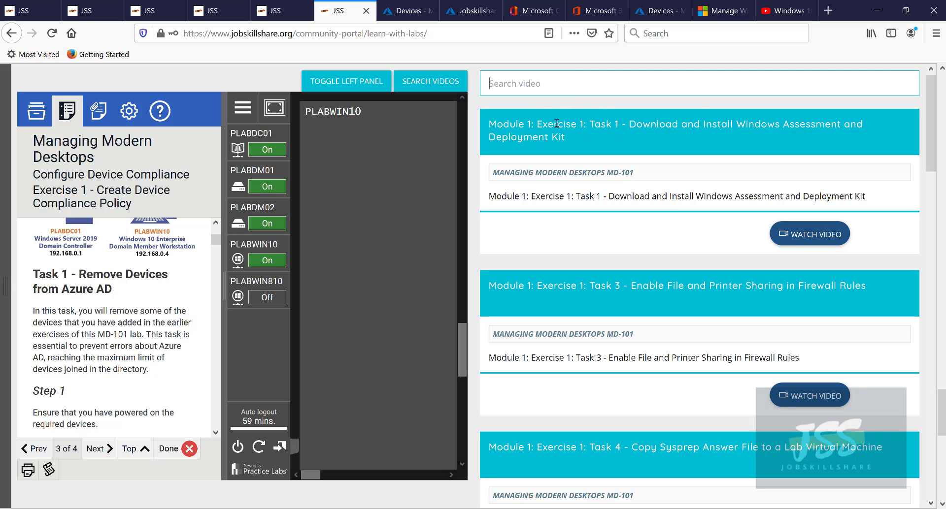
pyautogui.rightClick(564, 87)
pyautogui.click(586, 131)
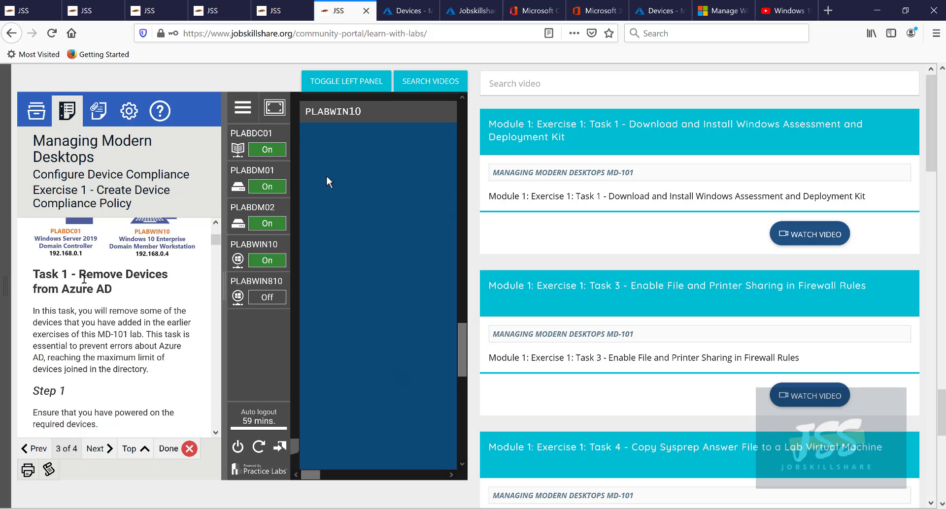
pyautogui.moveTo(79, 274); pyautogui.dragTo(123, 293)
pyautogui.rightClick(123, 294)
pyautogui.click(129, 286)
pyautogui.click(539, 84)
pyautogui.rightClick(538, 88)
pyautogui.click(560, 130)
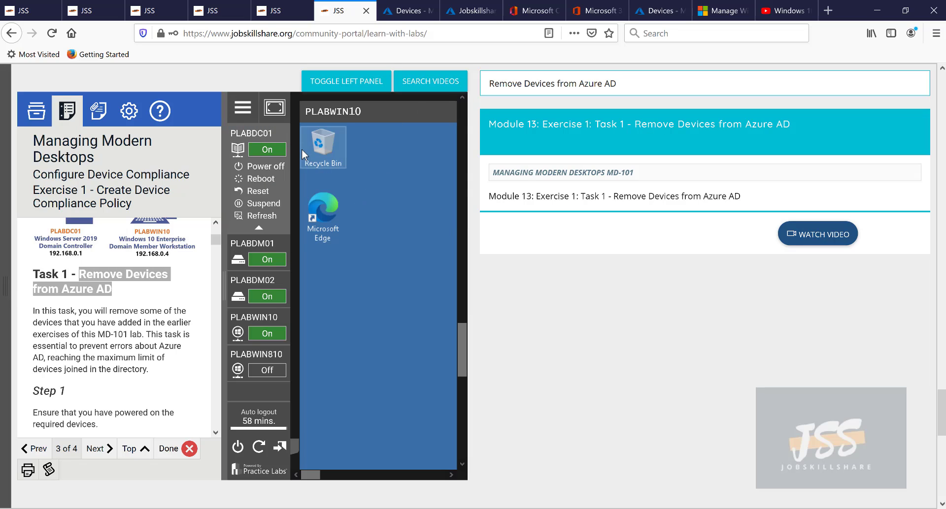
# Step: Watch the Remove Devices from Azure AD video, then close it and the search panel
pyautogui.click(785, 233)
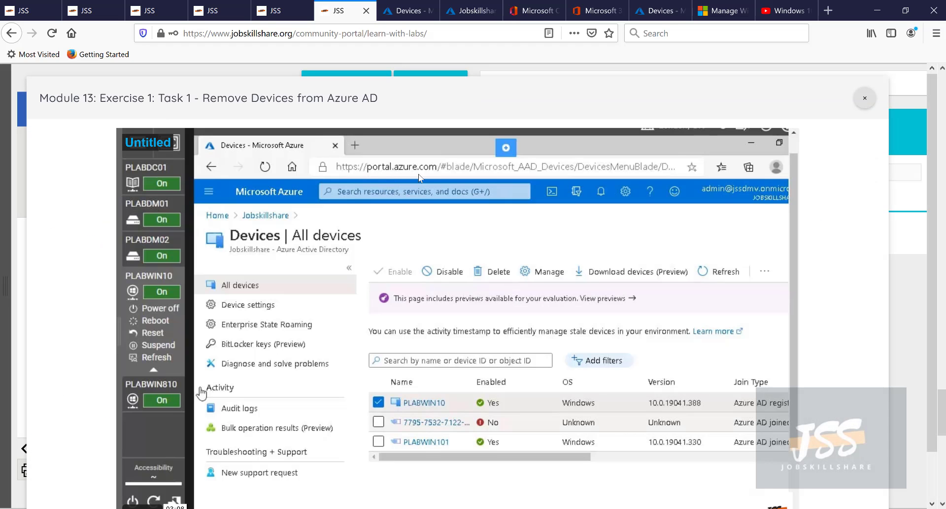
pyautogui.click(864, 97)
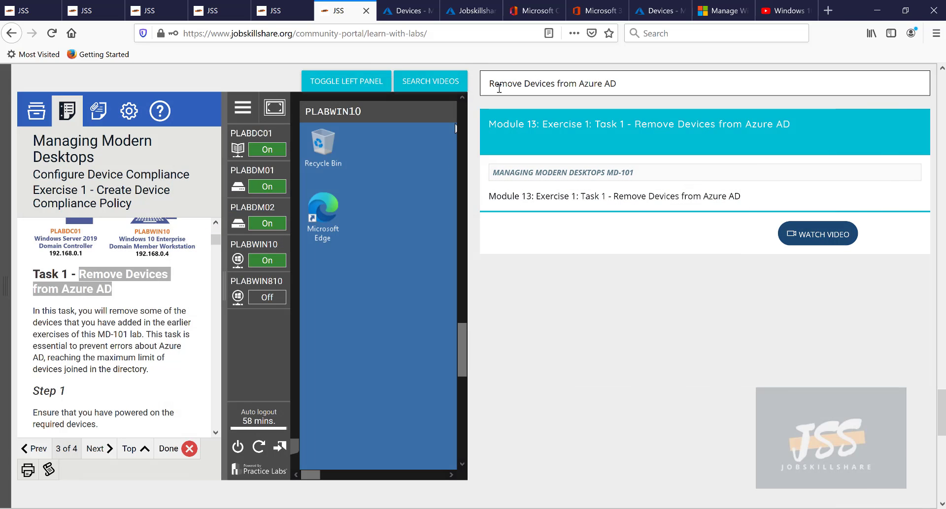
pyautogui.click(458, 93)
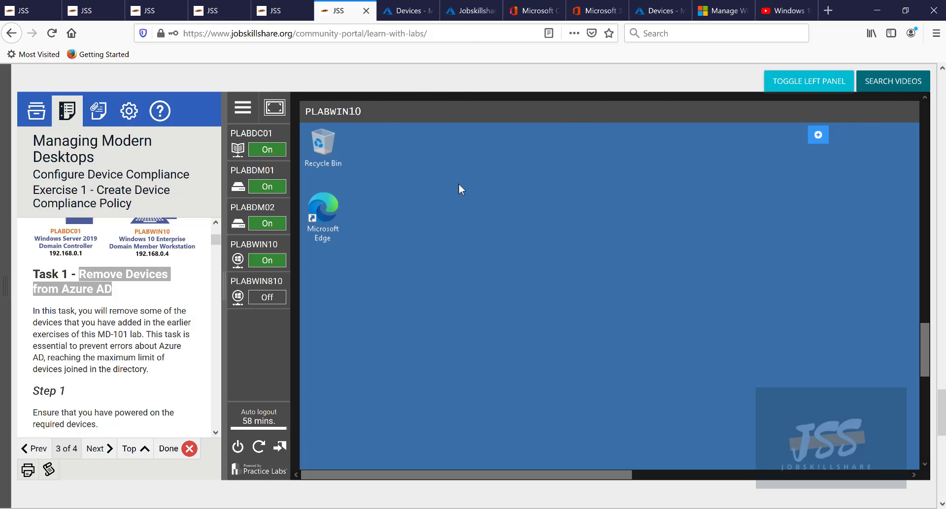
# Step: Check the PLABWIN810 and PLABWIN10 power options and view the lab's help and support information
pyautogui.click(281, 297)
pyautogui.click(267, 260)
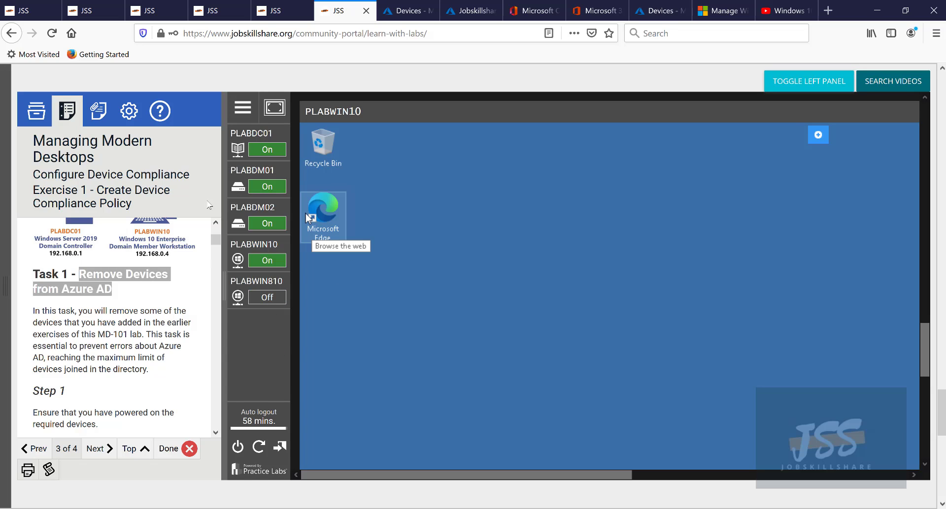
pyautogui.click(160, 111)
pyautogui.moveTo(212, 228); pyautogui.dragTo(220, 339)
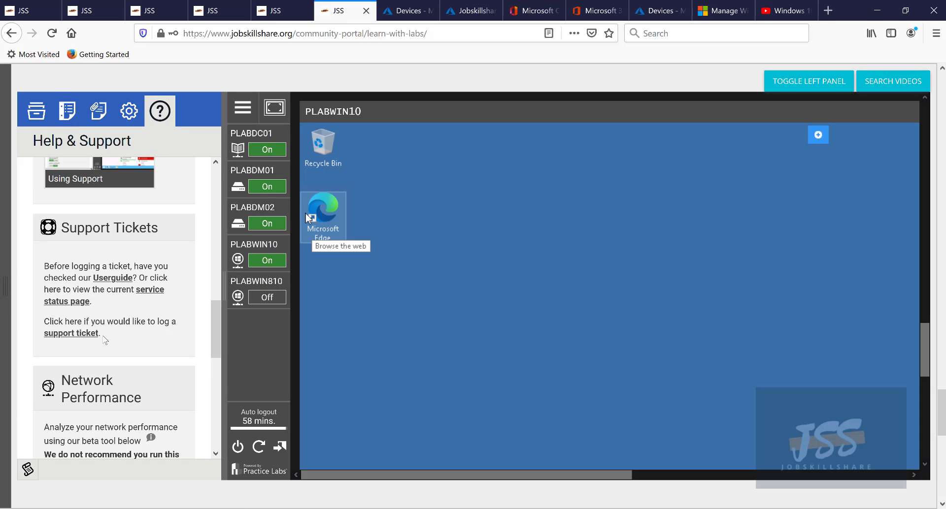
pyautogui.scroll(-2, 96, 335)
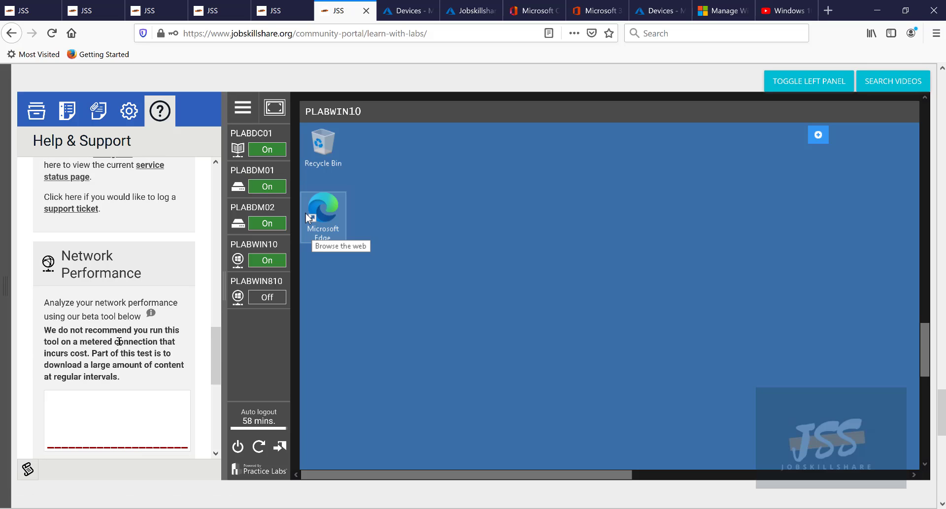
pyautogui.scroll(1, 105, 248)
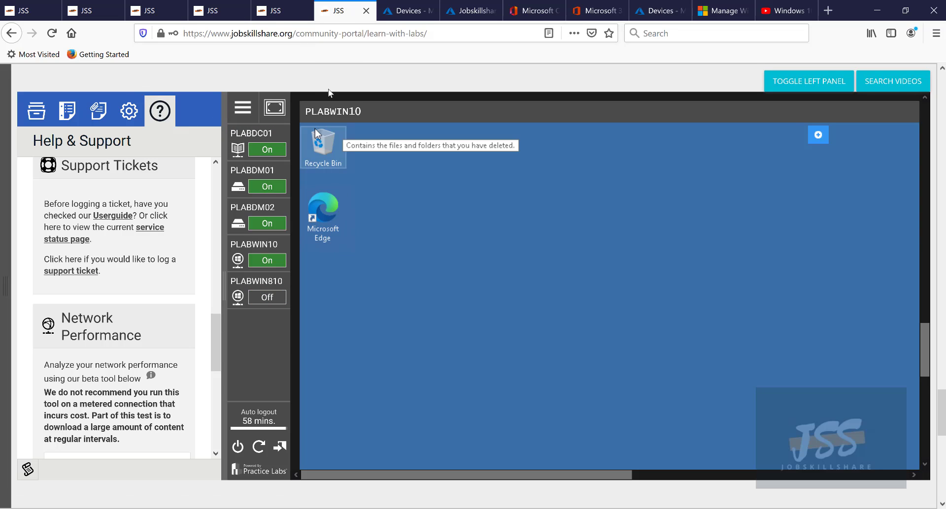
# Step: Return from the Managing Modern Desktops guide to the practice labs list, then show the Practice Labs login tab
pyautogui.click(49, 115)
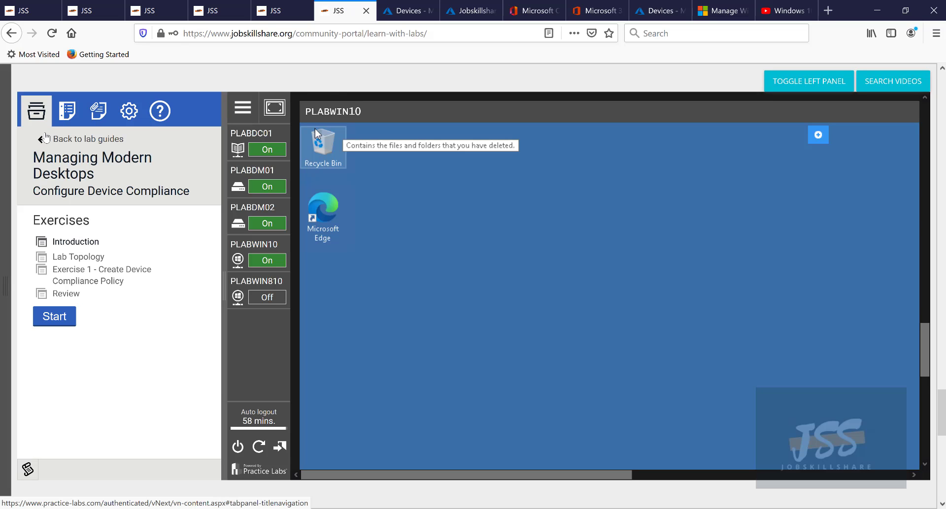
pyautogui.click(47, 140)
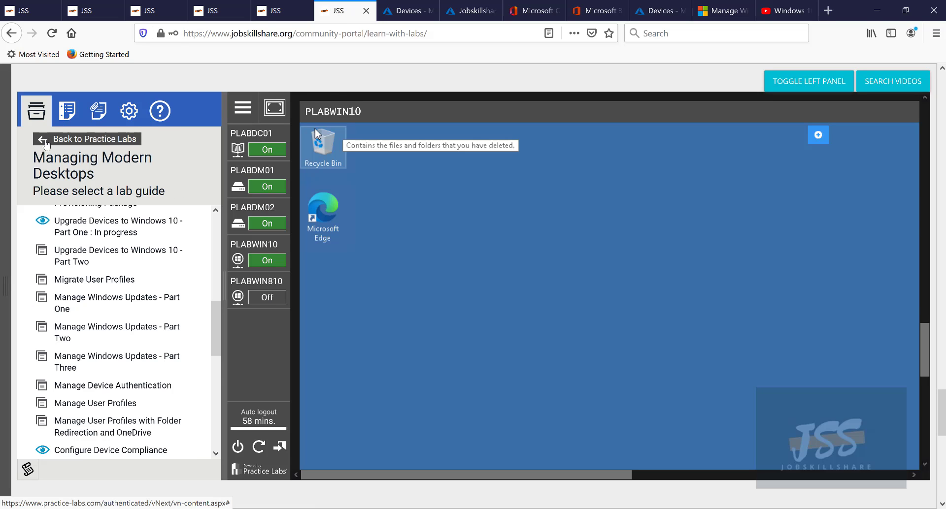
pyautogui.click(46, 142)
pyautogui.click(266, 15)
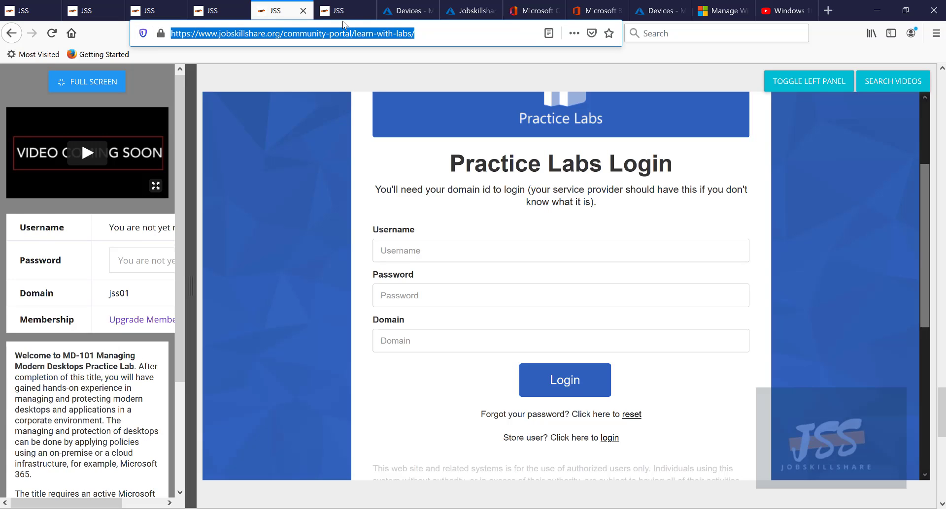
# Step: Check the practice lab machines, then highlight Microsoft Intune in the first device's MDM column
pyautogui.click(410, 14)
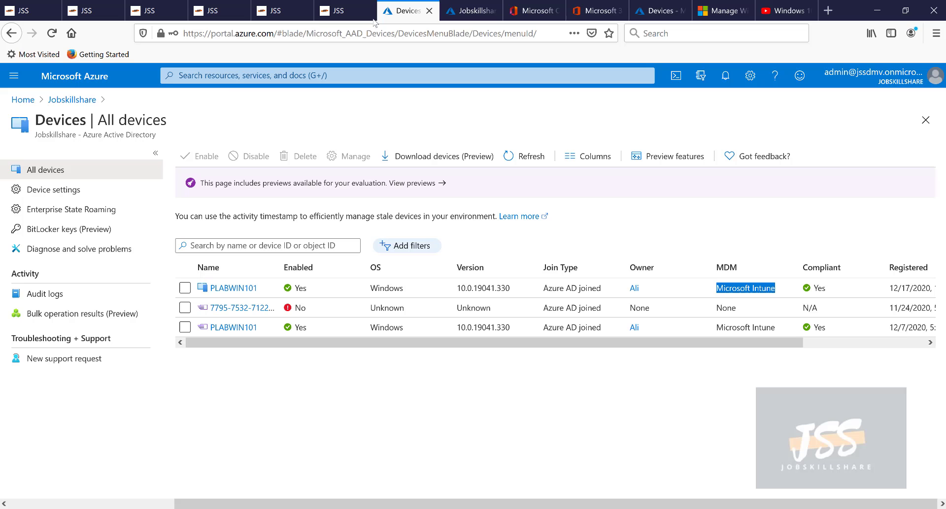
pyautogui.click(337, 10)
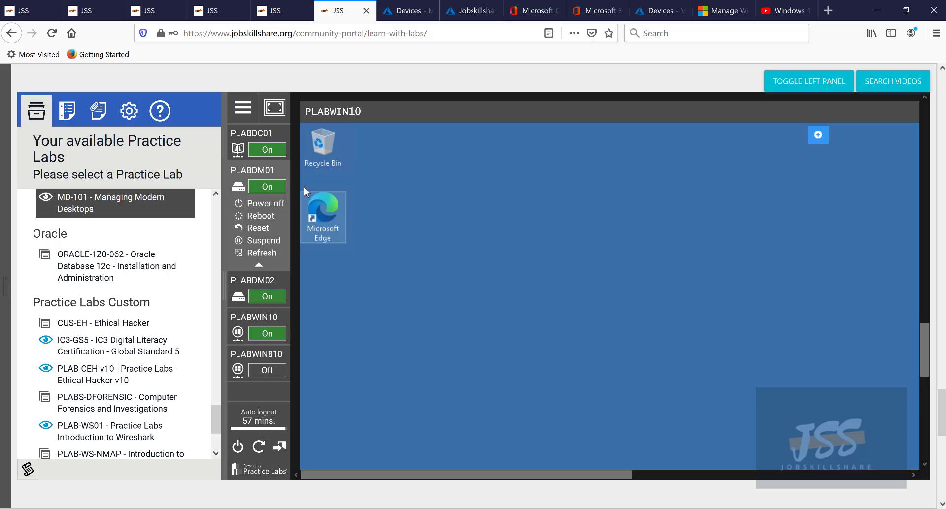
pyautogui.moveTo(255, 186)
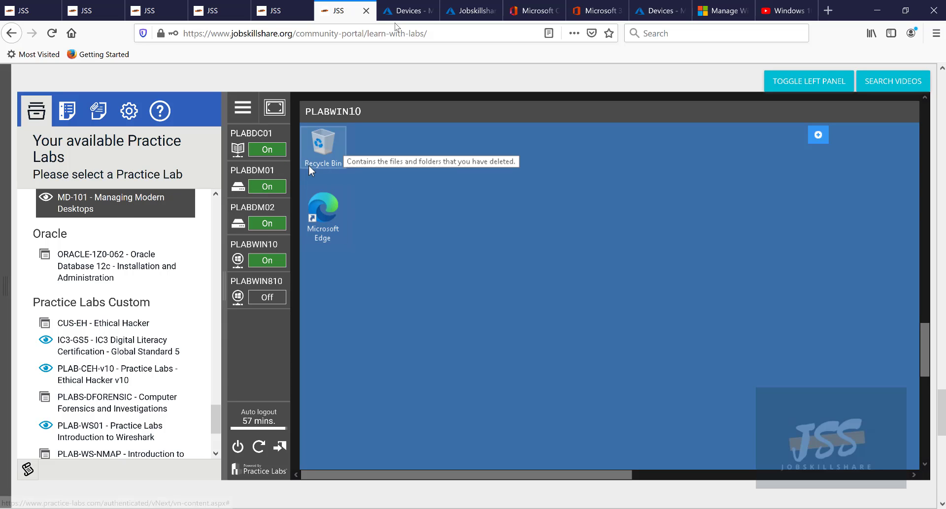
pyautogui.click(406, 14)
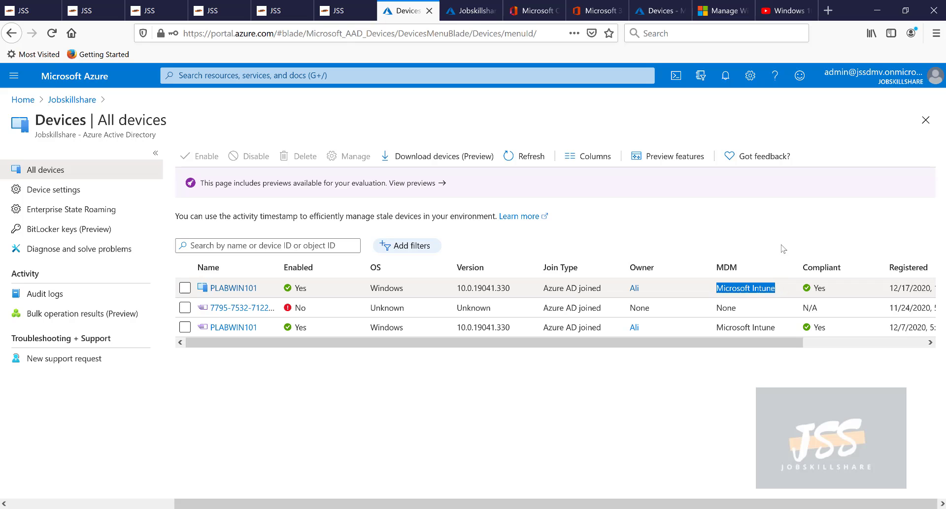
pyautogui.click(778, 289)
pyautogui.moveTo(778, 290); pyautogui.dragTo(714, 291)
# Step: View PLABWIN101's device details, reload the Azure AD tenant overview, then go to Office 365 home
pyautogui.click(246, 292)
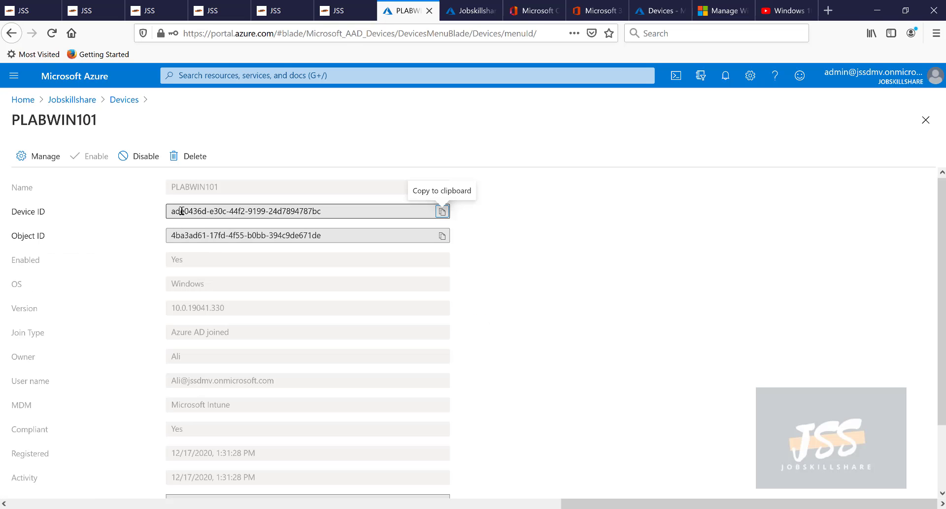
pyautogui.click(466, 11)
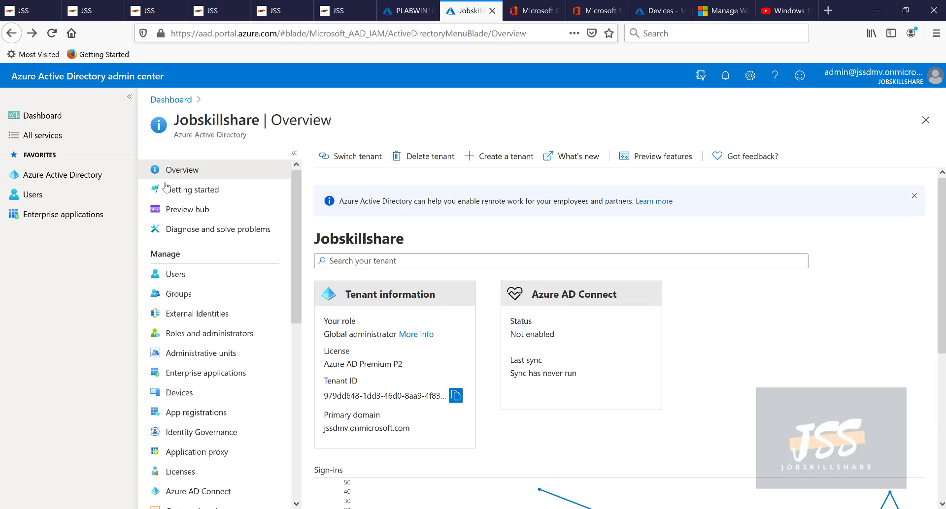
pyautogui.click(96, 182)
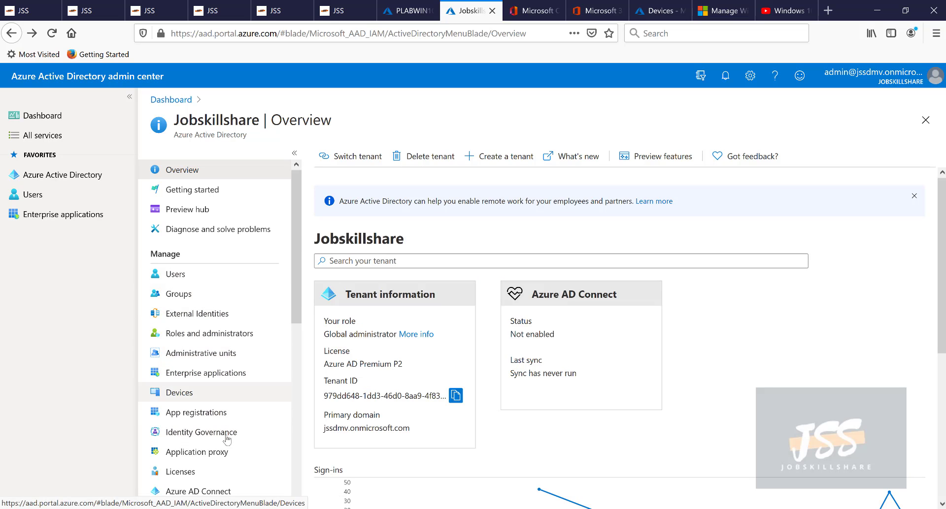
pyautogui.hotkey('ctrl', 'Tab')
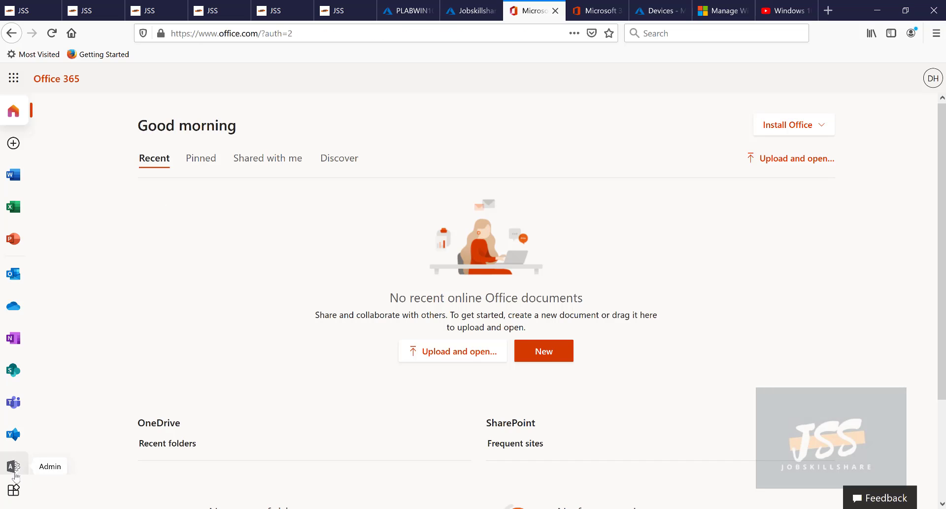
# Step: Load the Microsoft 365 admin center home, then return to the Jobskillshare Azure AD overview
pyautogui.click(14, 468)
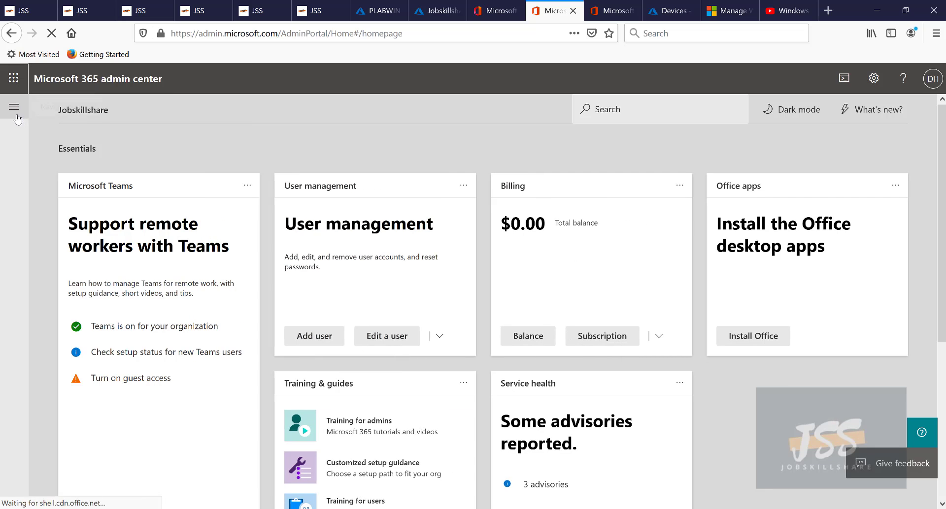
pyautogui.click(491, 12)
pyautogui.click(443, 11)
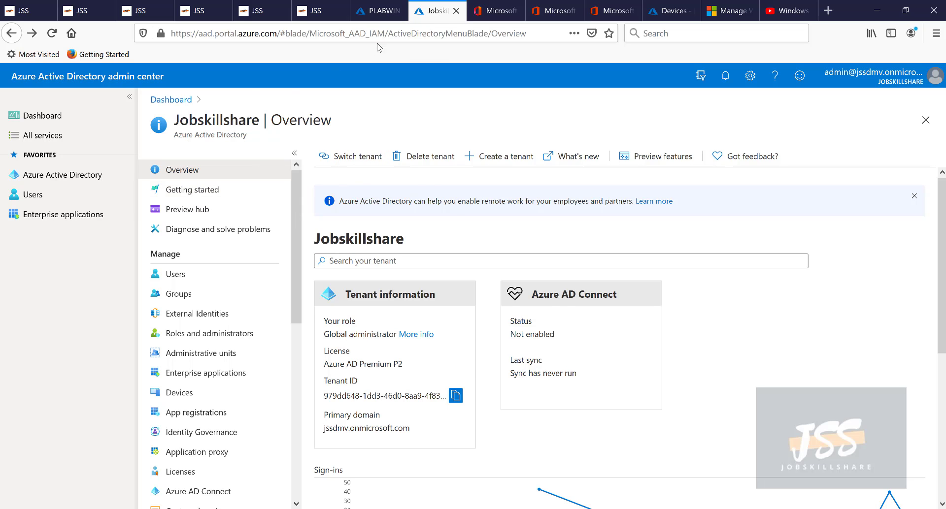
# Step: Check the practice lab desktop, then return from PLABWIN101's page to Devices | All devices
pyautogui.click(380, 12)
pyautogui.click(323, 11)
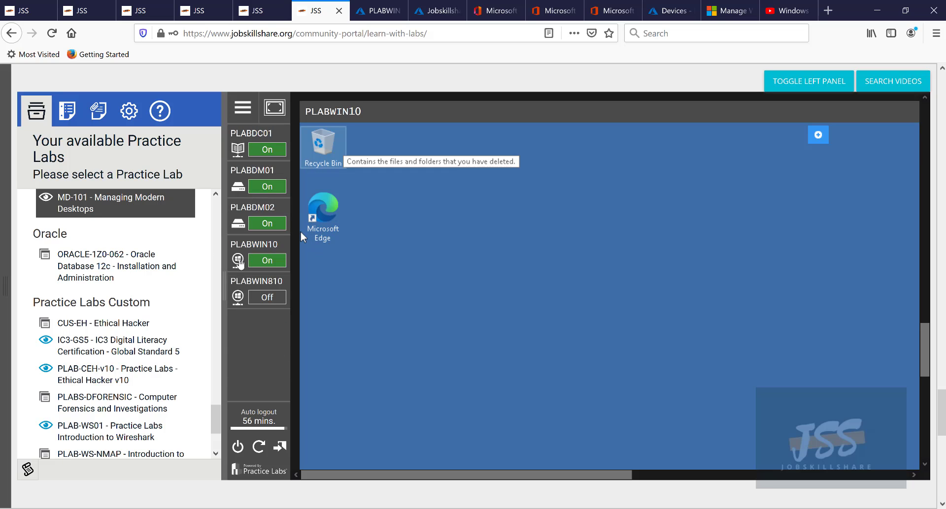
pyautogui.moveTo(271, 250)
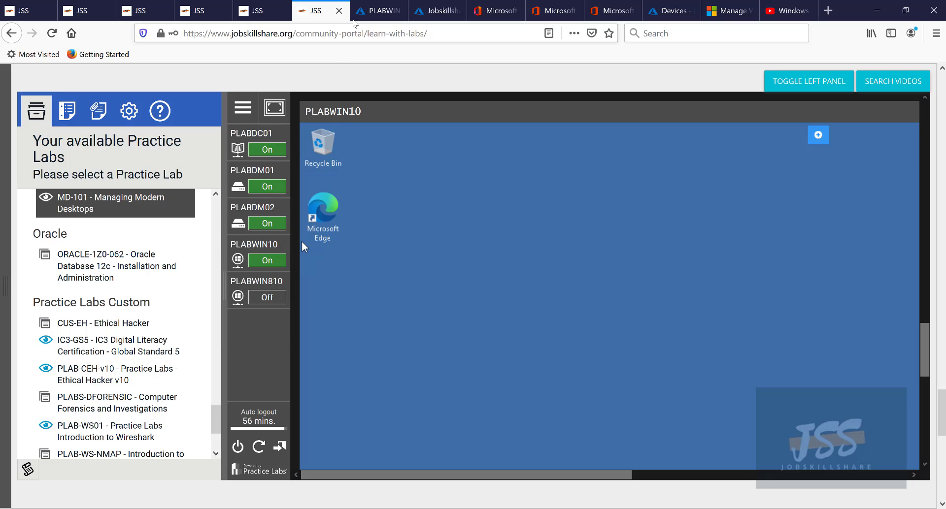
pyautogui.click(380, 11)
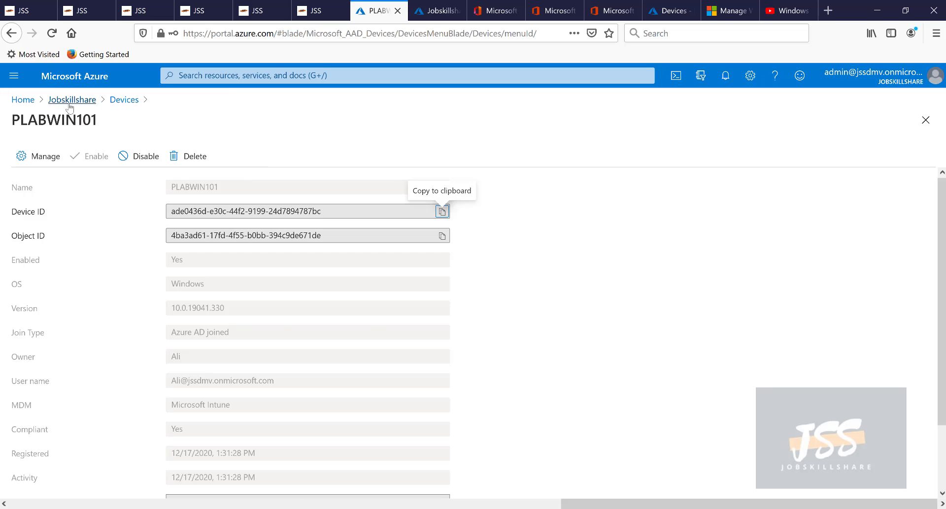
pyautogui.click(123, 100)
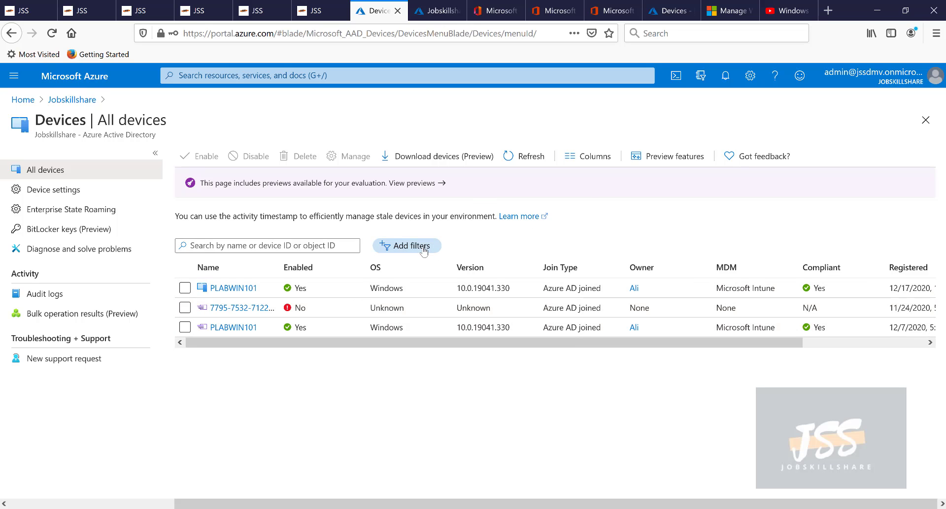
pyautogui.moveTo(771, 290); pyautogui.dragTo(715, 294)
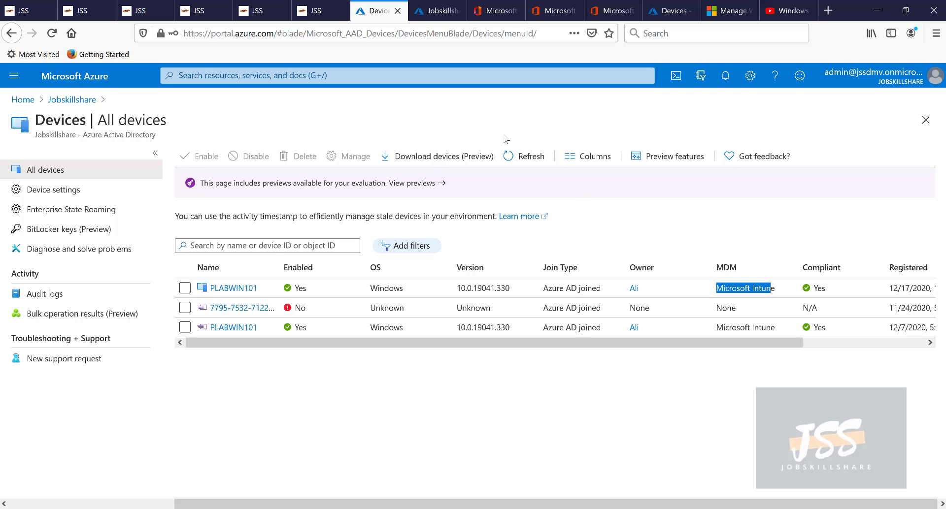
pyautogui.click(525, 156)
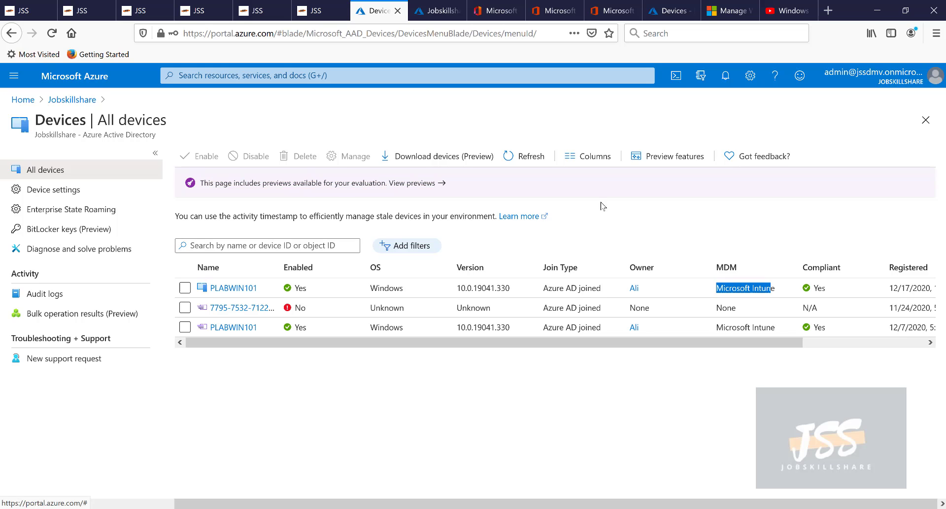
pyautogui.moveTo(579, 288); pyautogui.dragTo(601, 293)
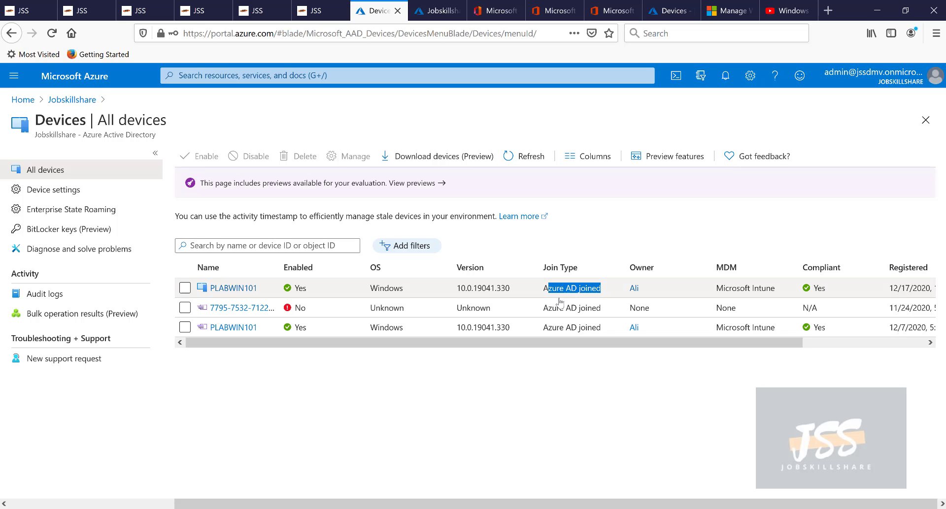
# Step: Select the first PLABWIN101 device and highlight its Azure AD joined join type
pyautogui.click(539, 292)
pyautogui.doubleClick(560, 289)
pyautogui.moveTo(598, 294); pyautogui.dragTo(602, 294)
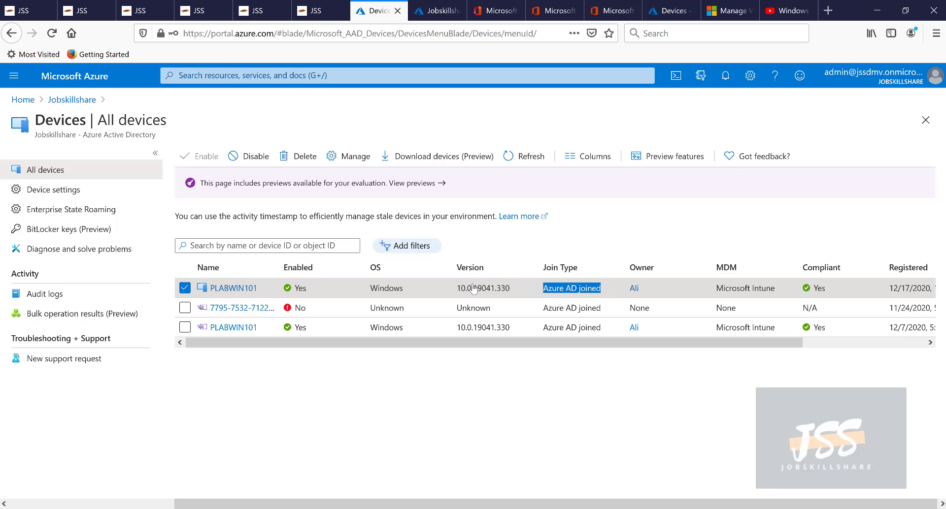
# Step: Start the IT Support Training Program journey, view the career course page, then the modern-management article
pyautogui.click(22, 10)
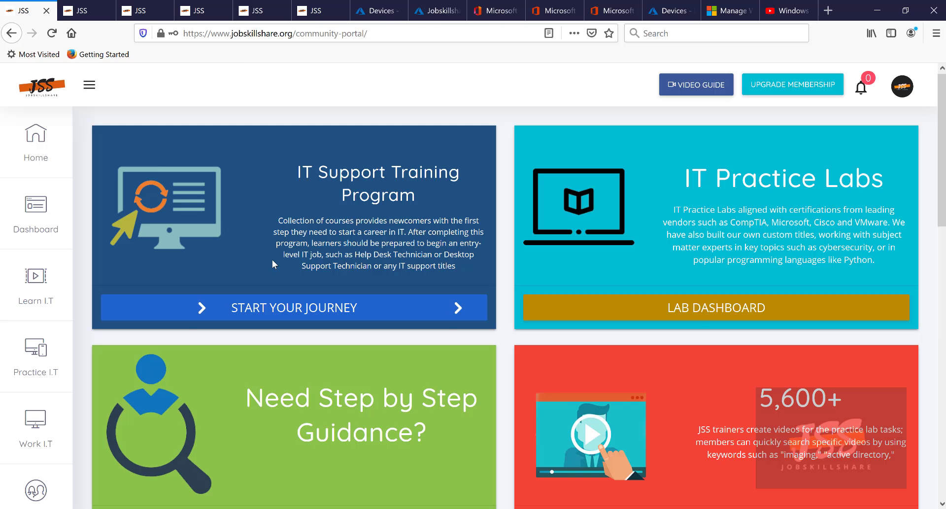
pyautogui.click(207, 310)
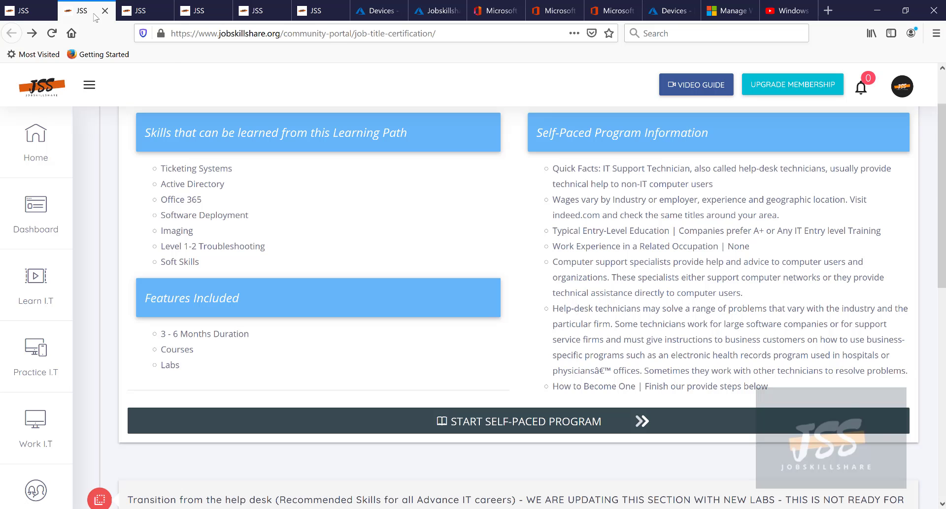
pyautogui.click(138, 10)
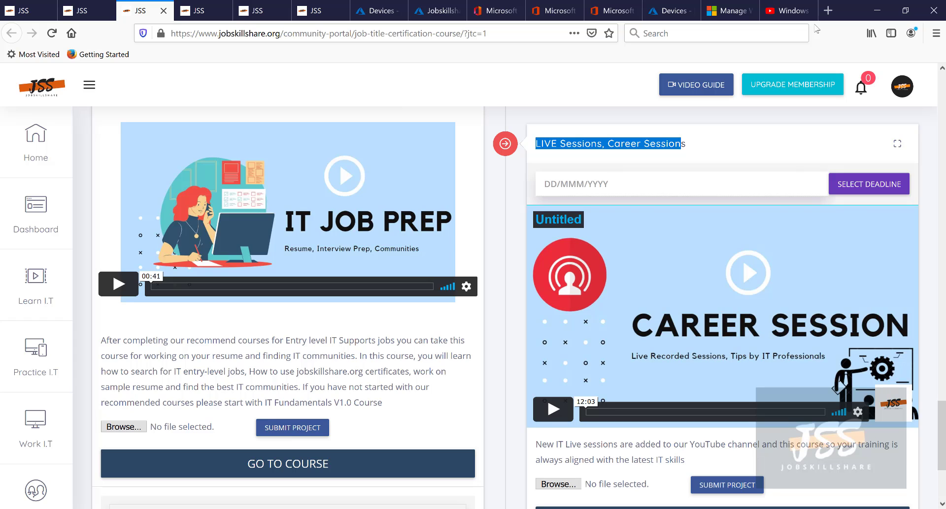
pyautogui.click(732, 10)
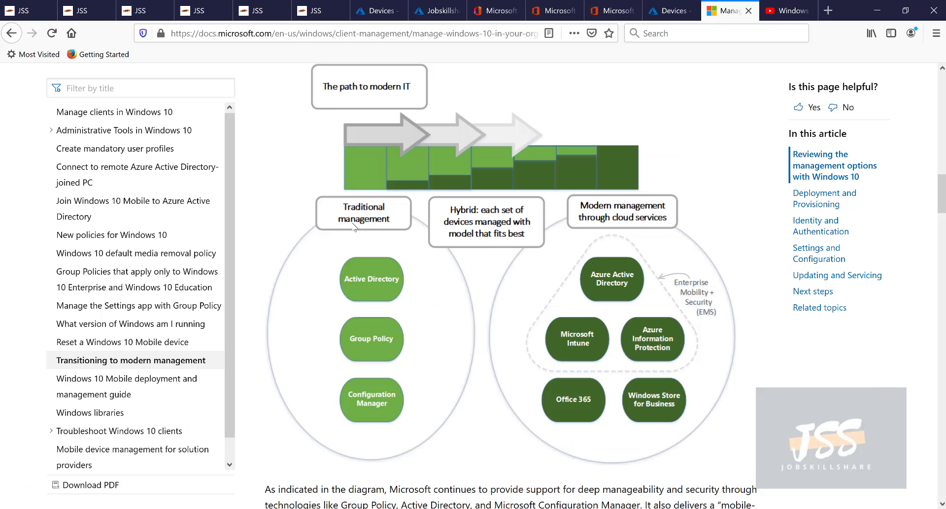